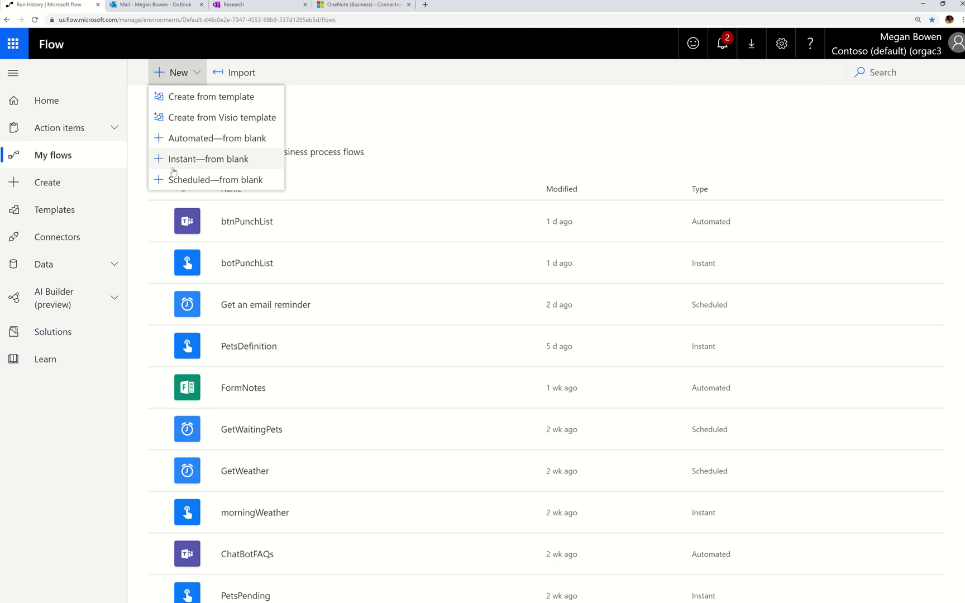
Create an instant flow from blank named Test1 that is triggered manually
{"action": "left_click", "coordinate": [172, 160]}
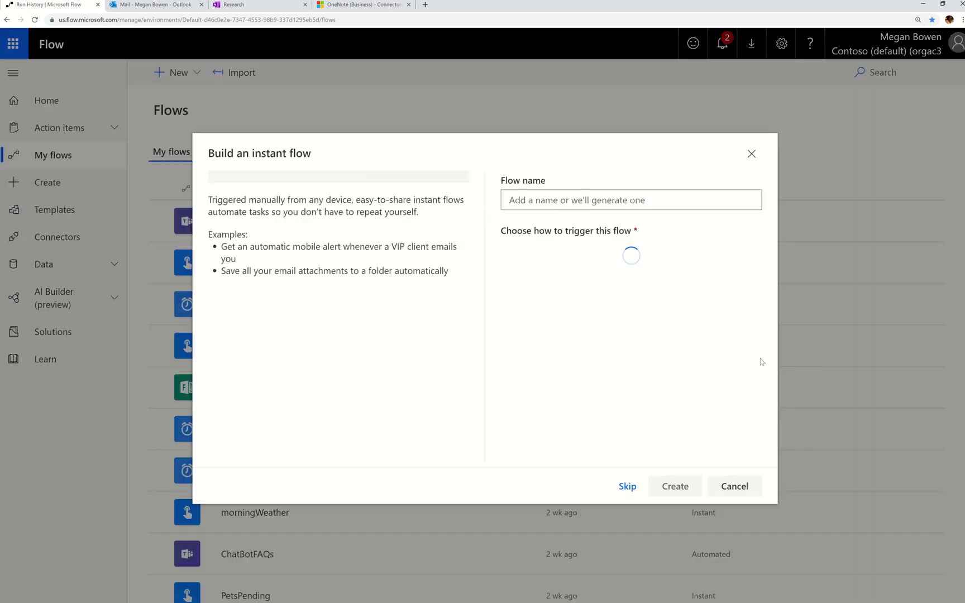
{"action": "left_click", "coordinate": [548, 201]}
{"action": "type", "text": "Test1"}
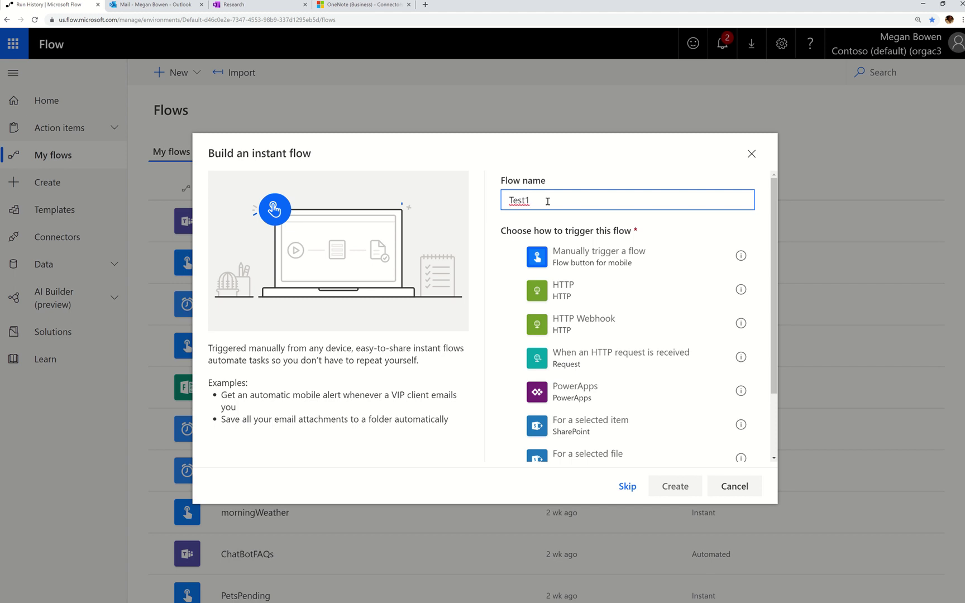
{"action": "left_click", "coordinate": [569, 272]}
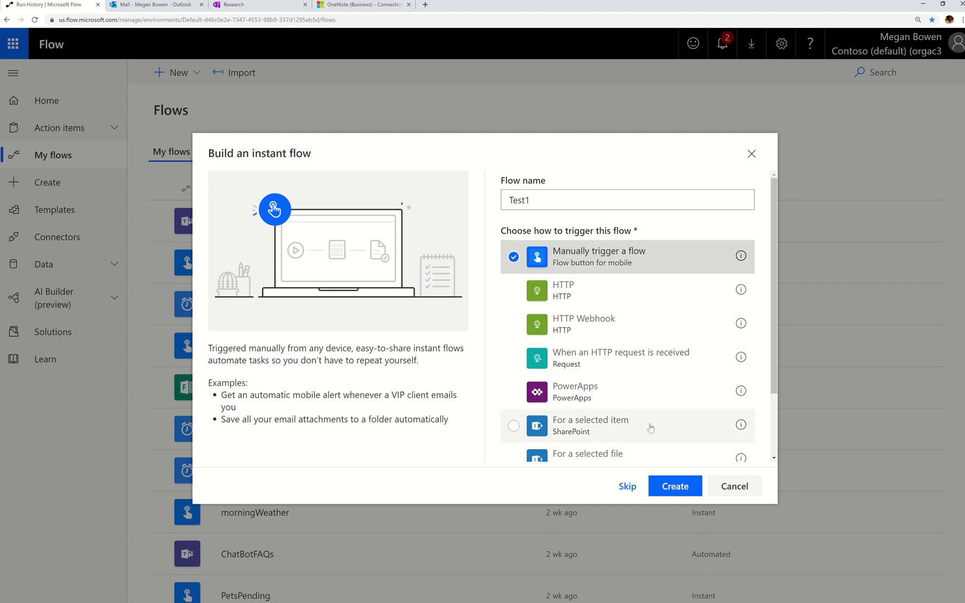
{"action": "left_click", "coordinate": [679, 493]}
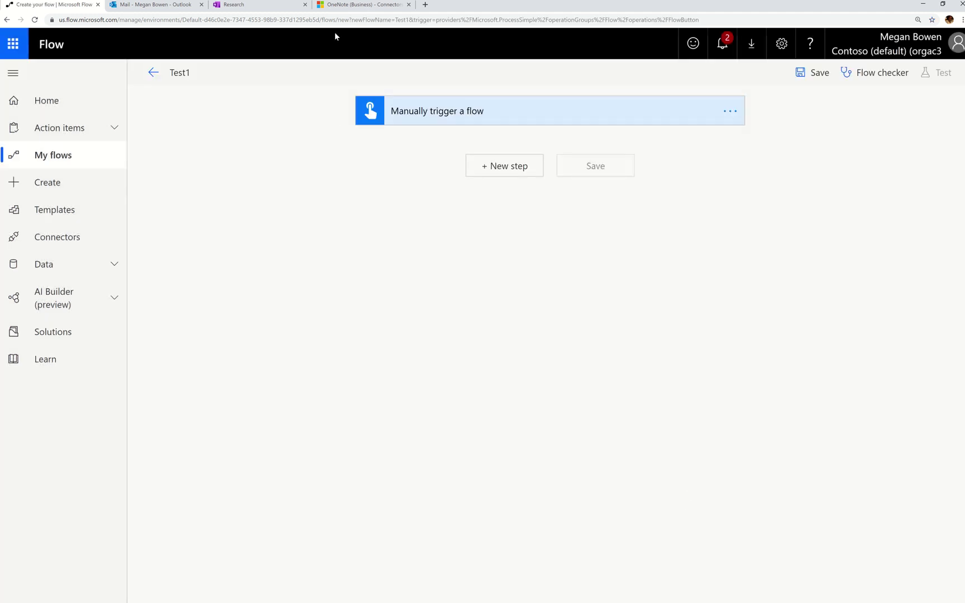
Add a new step below the trigger, search for onenote and open the OneNote (Business) connector
{"action": "left_click", "coordinate": [486, 168]}
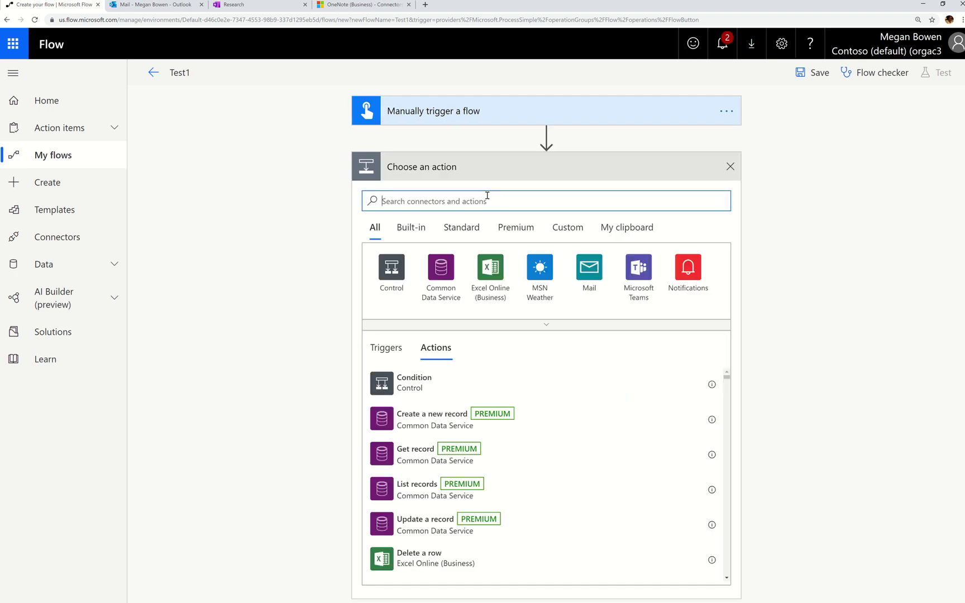
{"action": "type", "text": "o"}
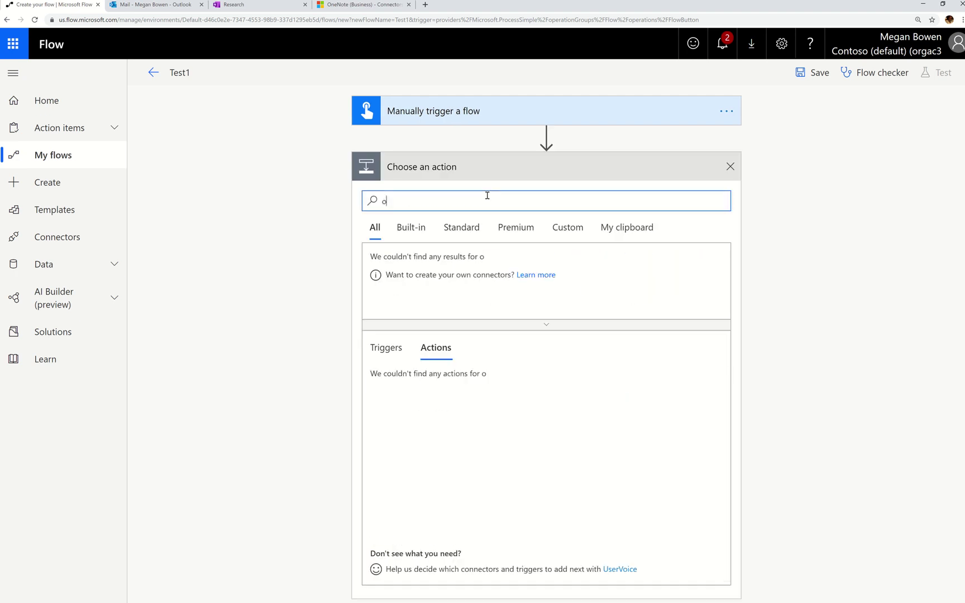
{"action": "type", "text": "nenote"}
{"action": "left_click", "coordinate": [395, 222]}
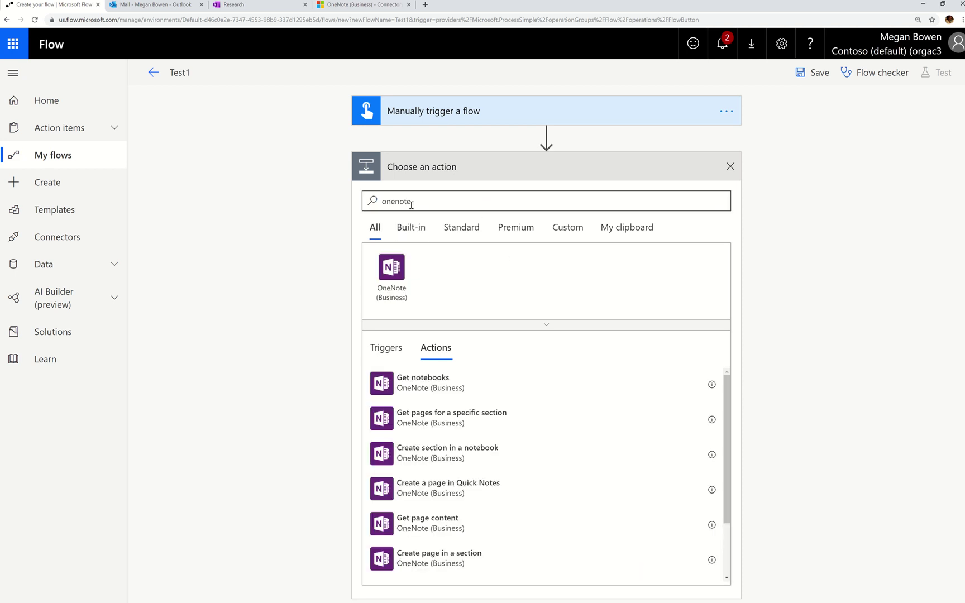
{"action": "left_click", "coordinate": [398, 300]}
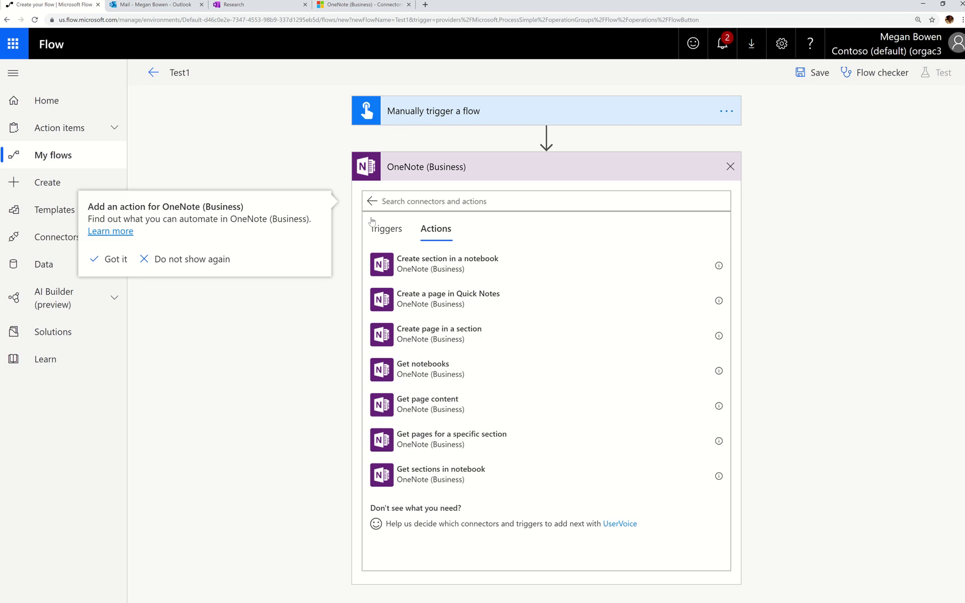
Review the OneNote (Business) triggers and look at the sections of the Research notebook in OneNote
{"action": "left_click", "coordinate": [386, 234]}
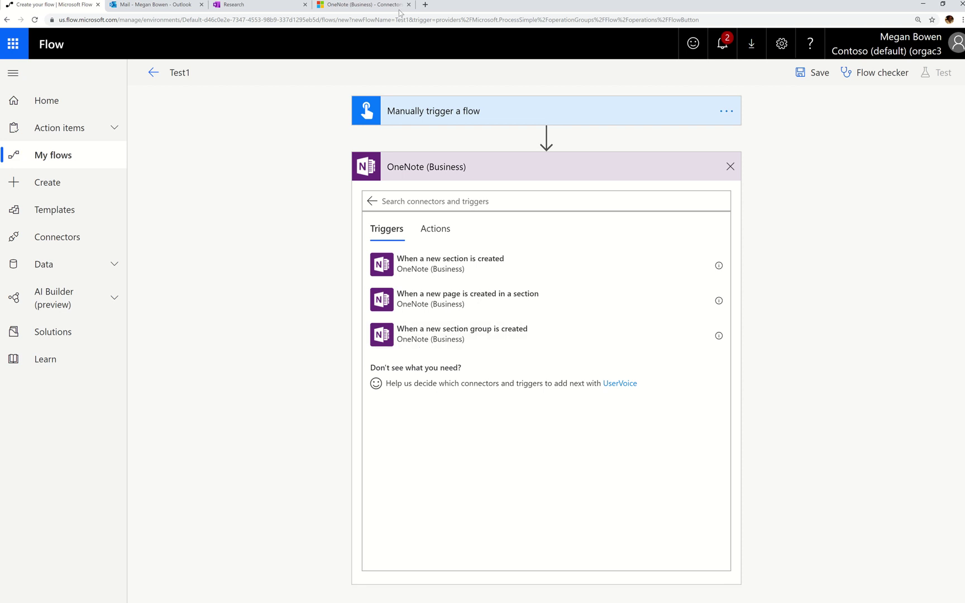
{"action": "left_click", "coordinate": [238, 4]}
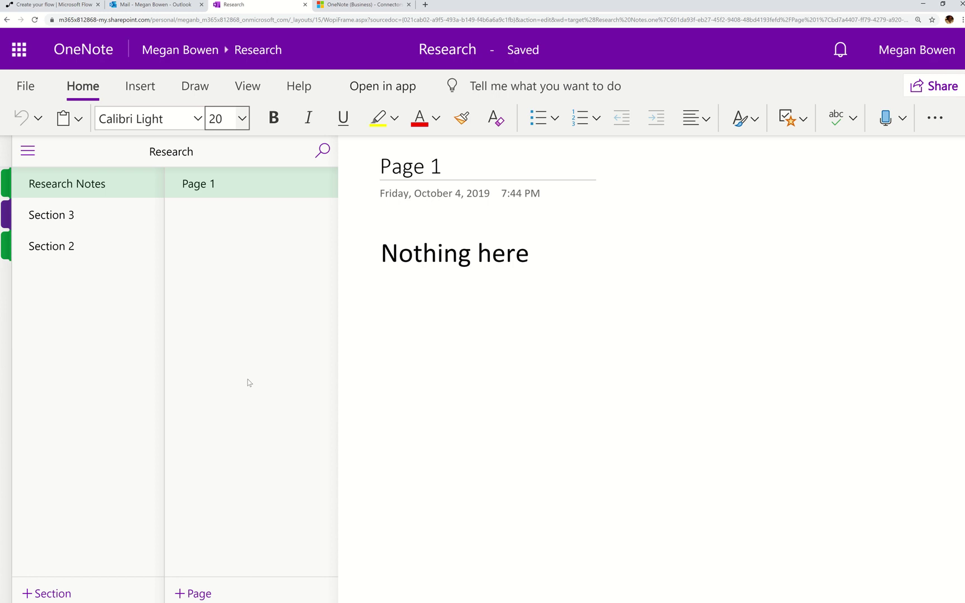
{"action": "left_click", "coordinate": [29, 5]}
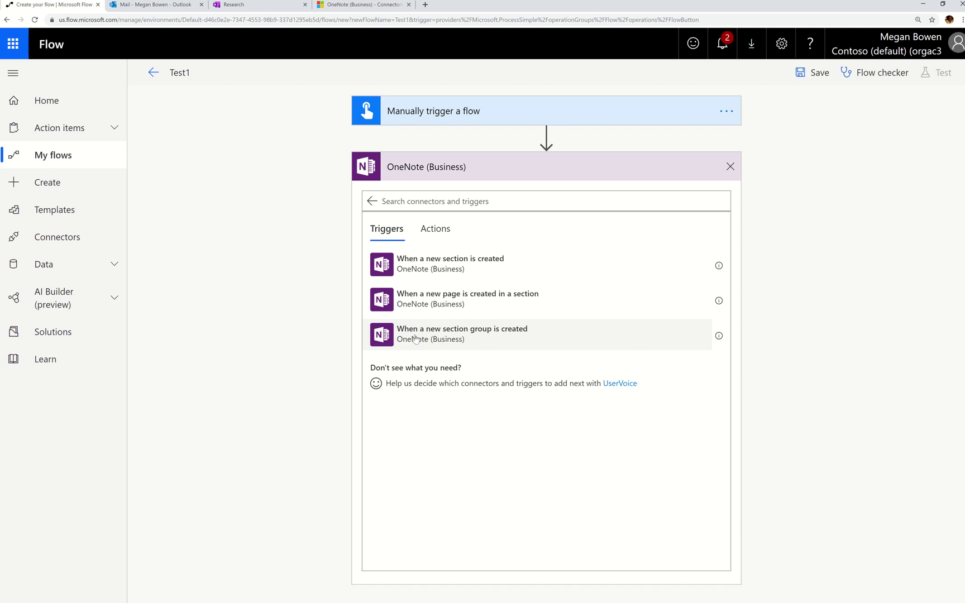
Add the OneNote (Business) action Get sections in notebook to the flow
{"action": "left_click", "coordinate": [435, 230]}
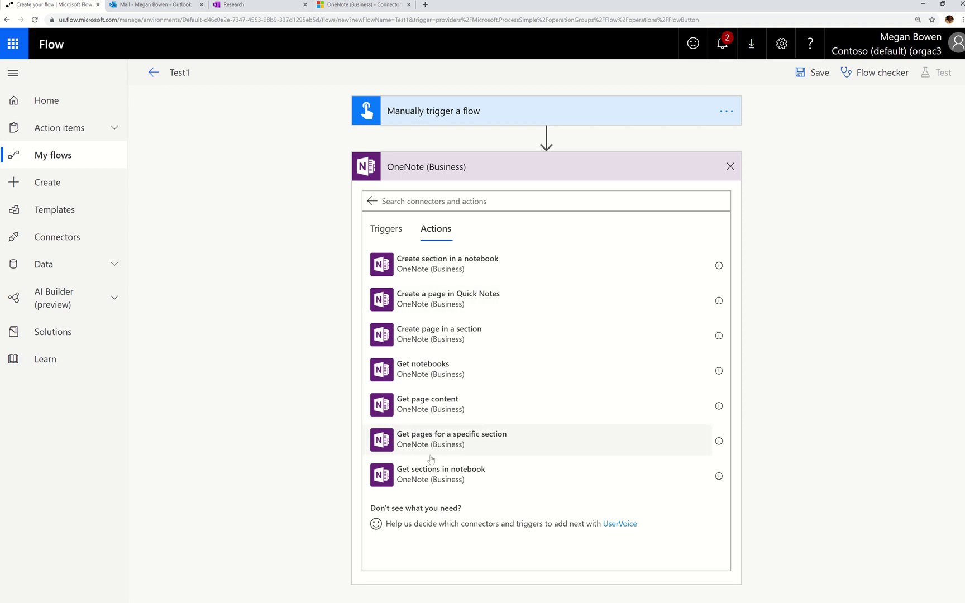
{"action": "left_click", "coordinate": [426, 478]}
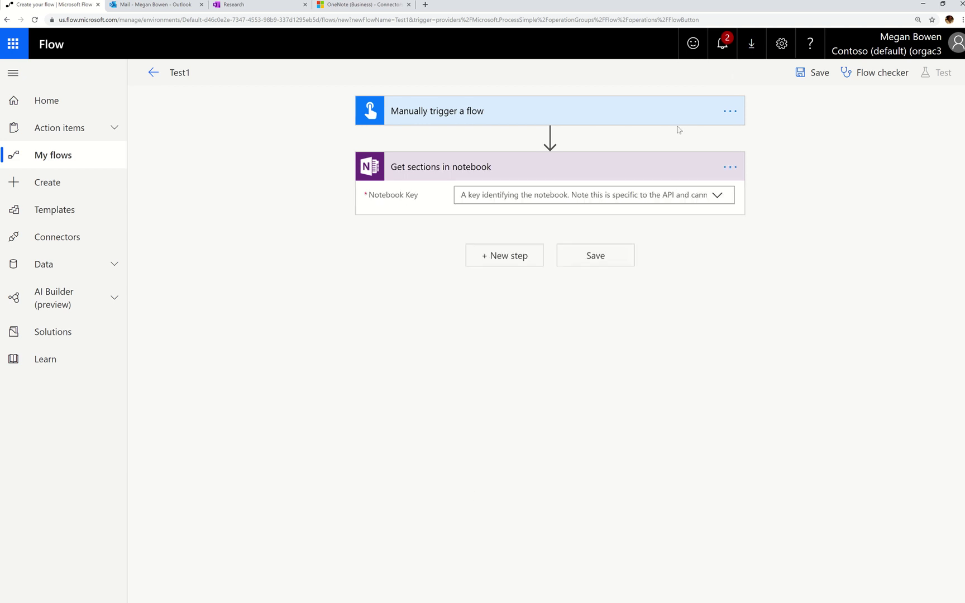
{"action": "left_click", "coordinate": [623, 166]}
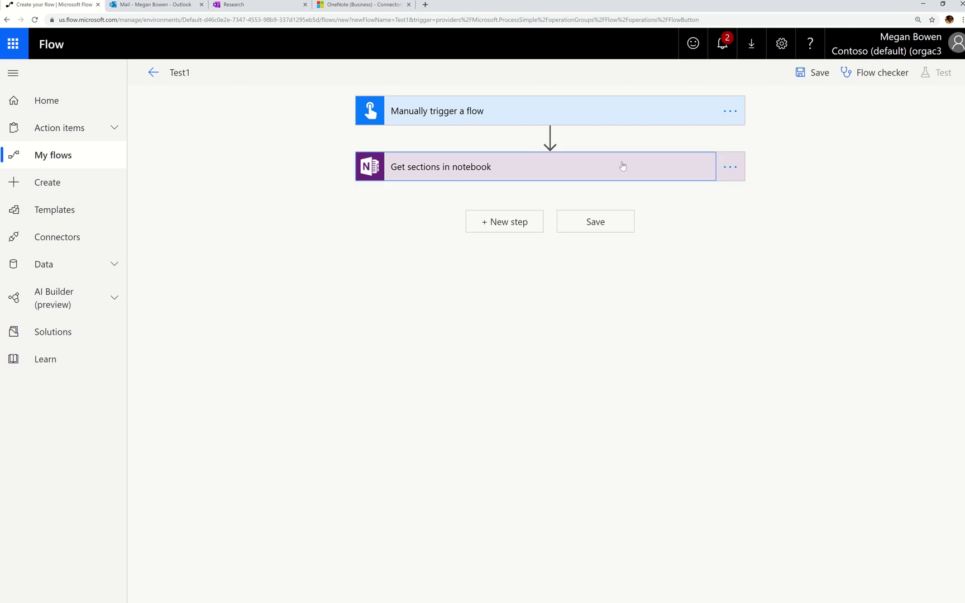
{"action": "left_click", "coordinate": [623, 166]}
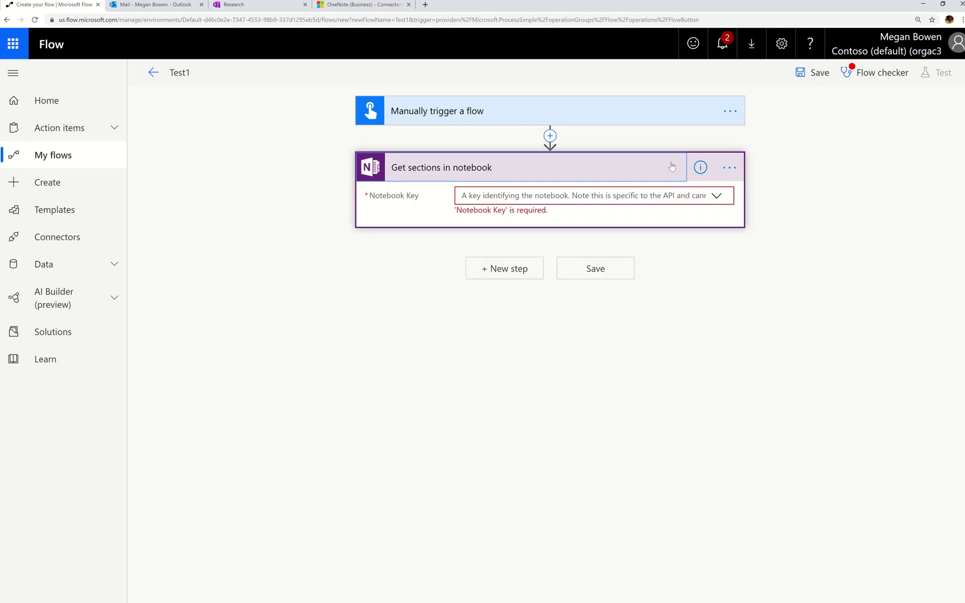
Open the reference documentation for Get sections in notebook and examine the connector's actions, including Get notebooks
{"action": "left_click", "coordinate": [701, 168]}
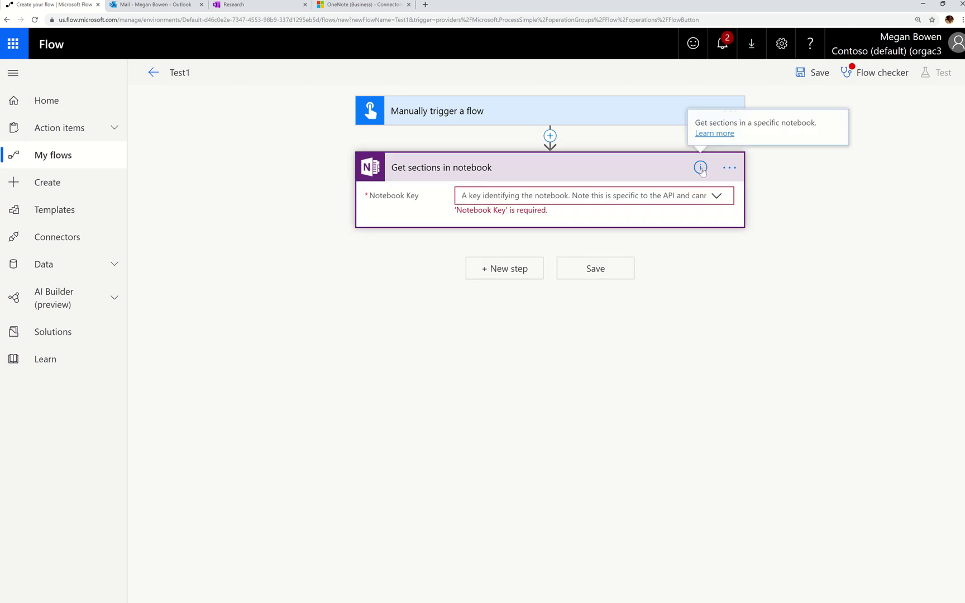
{"action": "left_click", "coordinate": [701, 168]}
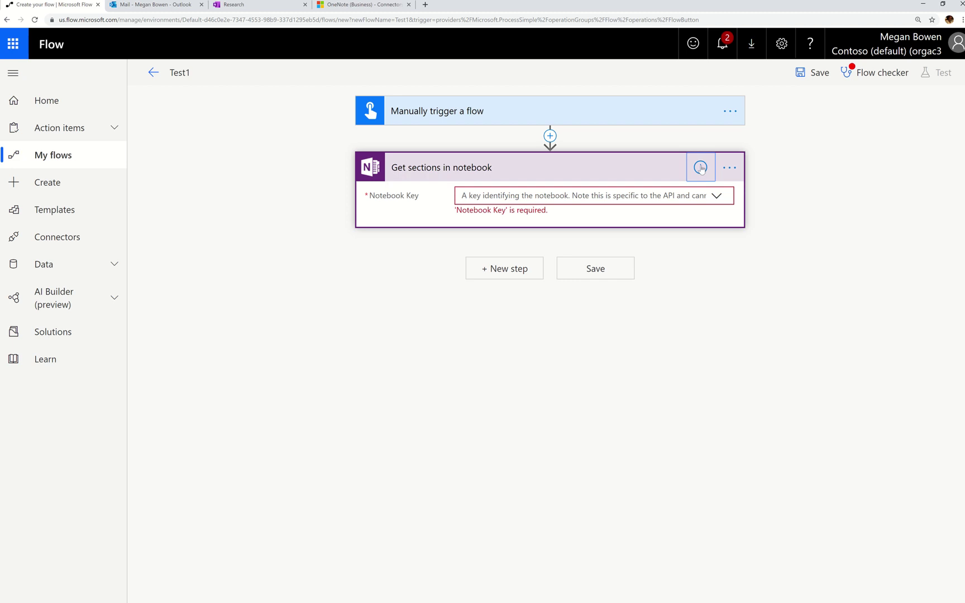
{"action": "left_click", "coordinate": [701, 168]}
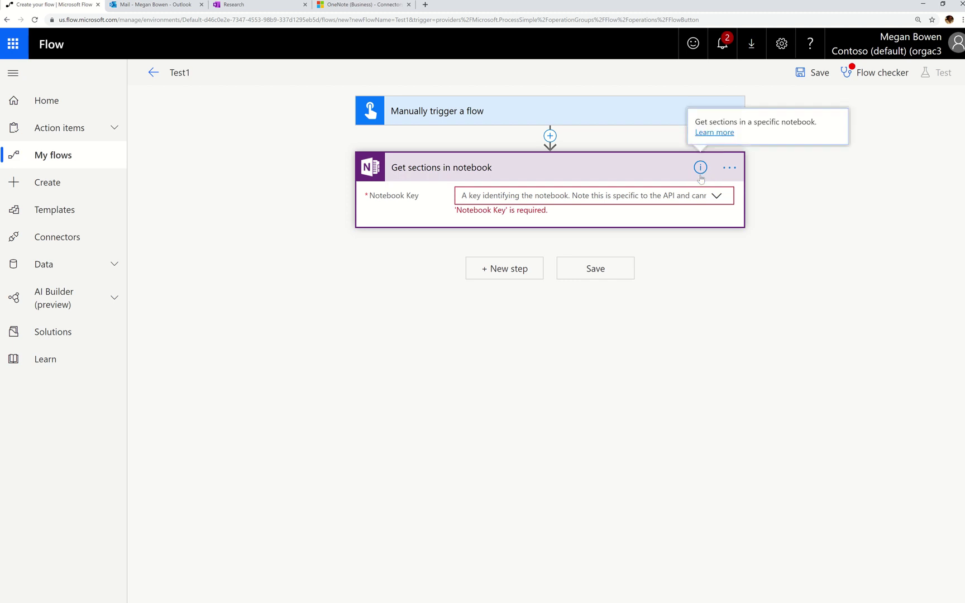
{"action": "left_click", "coordinate": [707, 134]}
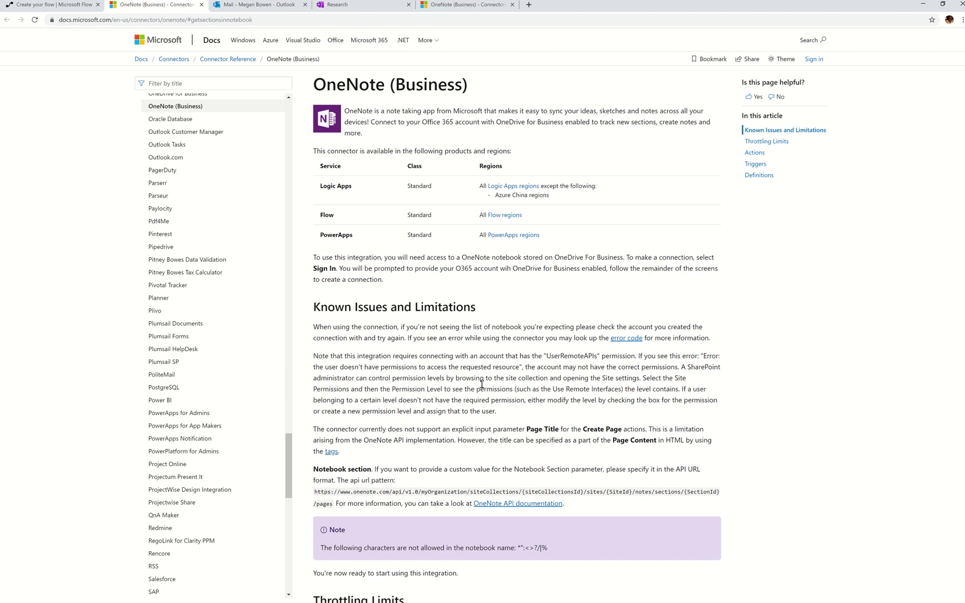
{"action": "scroll", "coordinate": [509, 410], "scroll_direction": "down", "scroll_amount": 4}
{"action": "scroll", "coordinate": [509, 411], "scroll_direction": "down", "scroll_amount": 5}
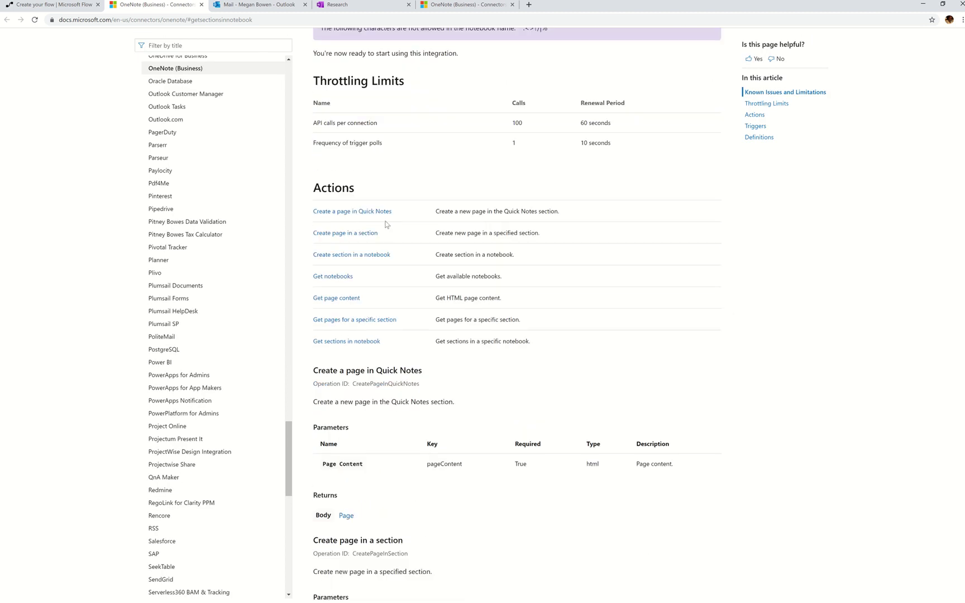
{"action": "left_click", "coordinate": [332, 278]}
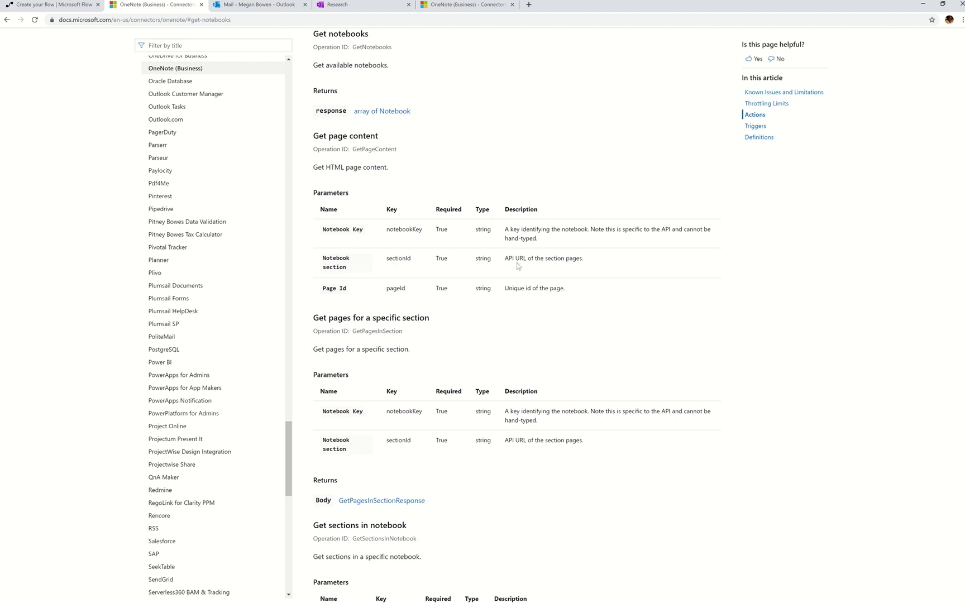
{"action": "scroll", "coordinate": [493, 276], "scroll_direction": "up", "scroll_amount": 15}
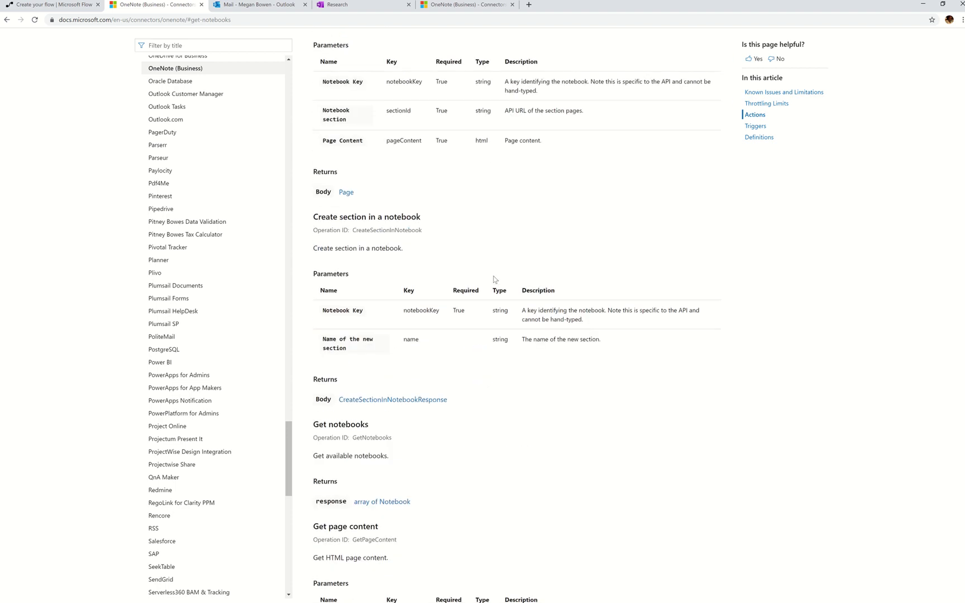
{"action": "scroll", "coordinate": [494, 279], "scroll_direction": "up", "scroll_amount": 12}
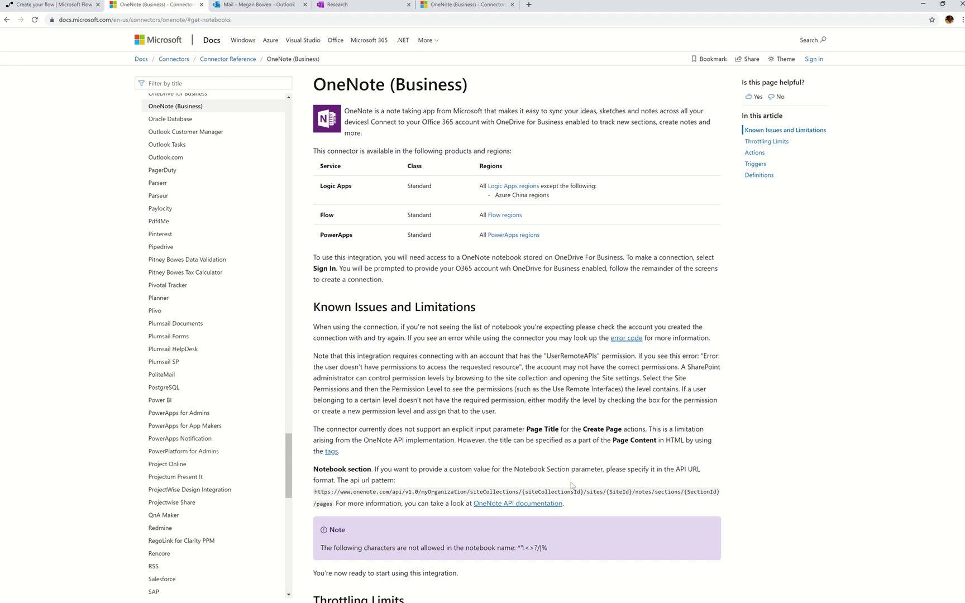
Read the connector's Known Issues and Limitations, especially the notes on Page Title and Page Content
{"action": "left_click_drag", "start_coordinate": [354, 389], "coordinate": [315, 299]}
{"action": "left_click", "coordinate": [411, 452]}
{"action": "left_click_drag", "start_coordinate": [527, 429], "coordinate": [558, 432]}
{"action": "scroll", "coordinate": [550, 347], "scroll_direction": "down", "scroll_amount": 3}
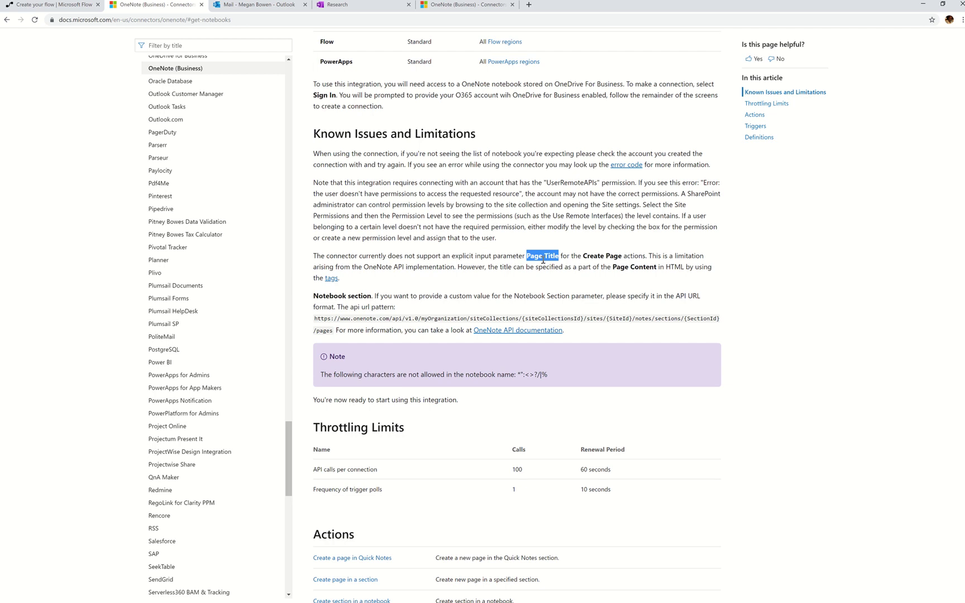
{"action": "scroll", "coordinate": [543, 279], "scroll_direction": "up", "scroll_amount": 2}
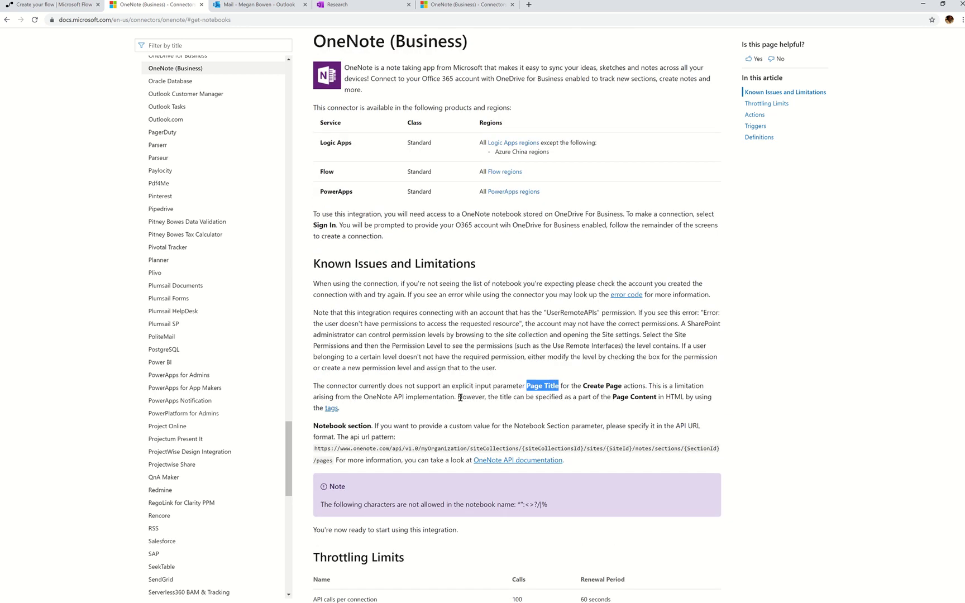
{"action": "left_click_drag", "start_coordinate": [458, 397], "coordinate": [467, 409]}
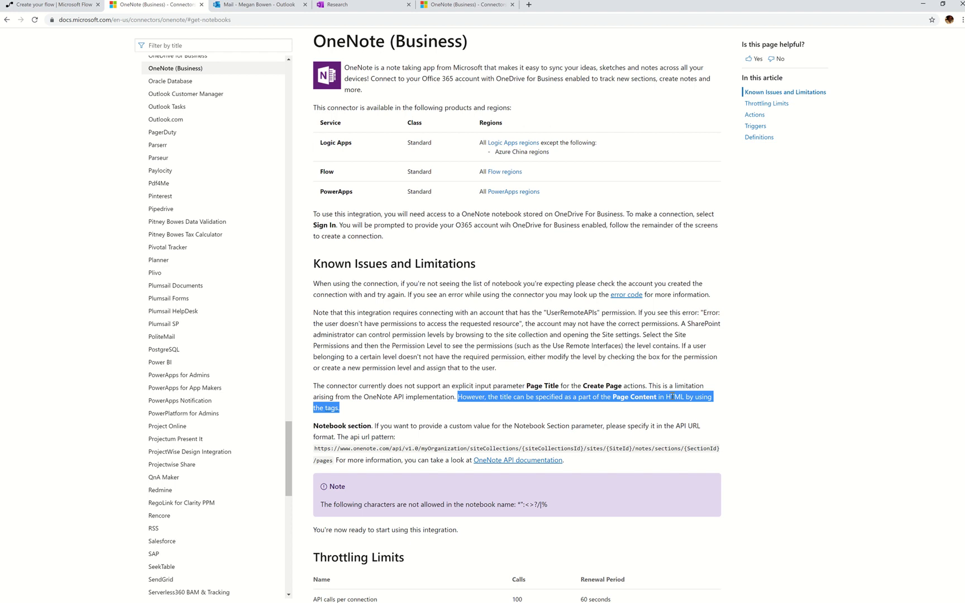
{"action": "left_click", "coordinate": [775, 403]}
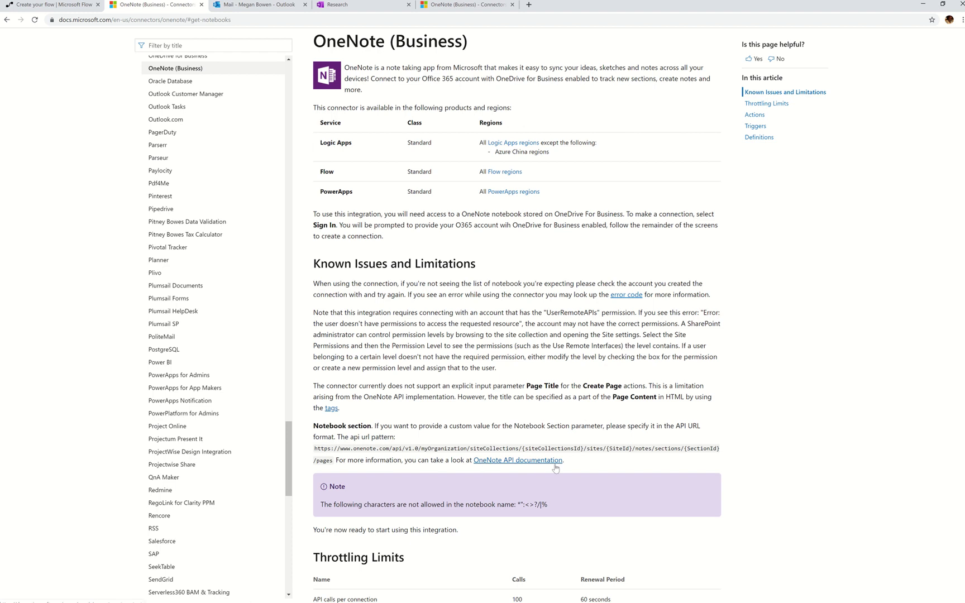
{"action": "scroll", "coordinate": [754, 464], "scroll_direction": "up", "scroll_amount": 1}
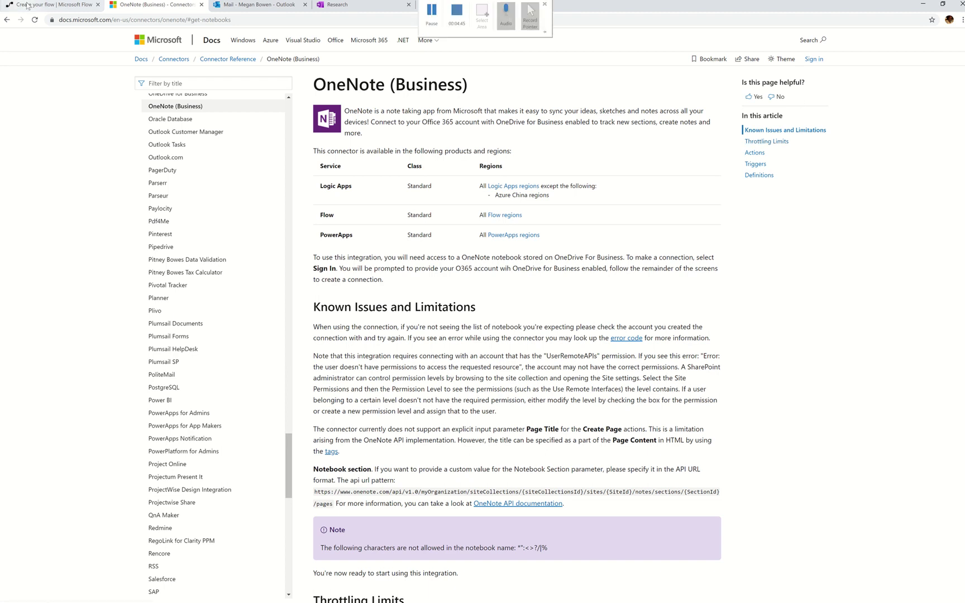
Back in the Test1 flow, set the Notebook Key of Get sections in notebook to Research and save the flow
{"action": "left_click", "coordinate": [50, 5]}
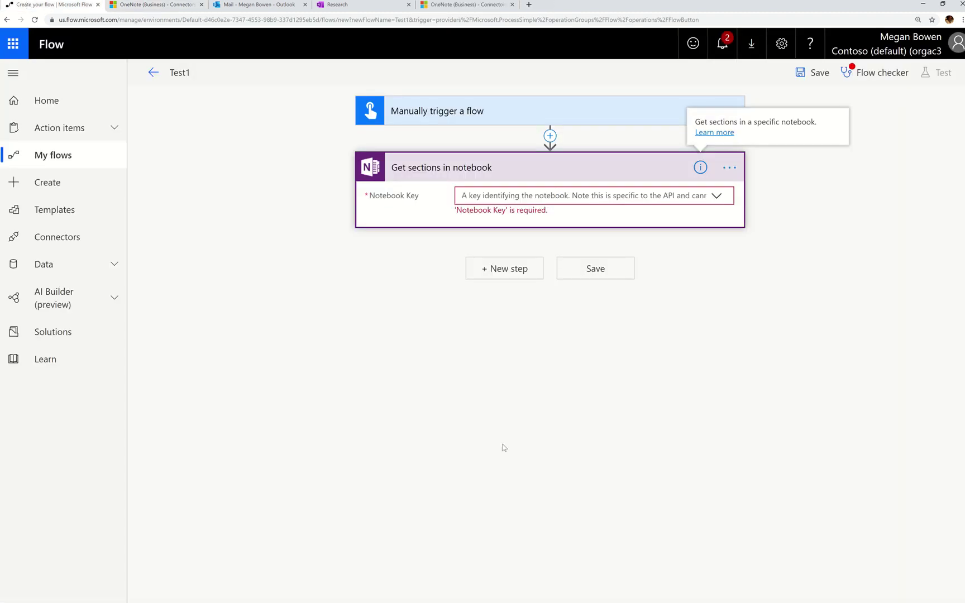
{"action": "left_click", "coordinate": [514, 196]}
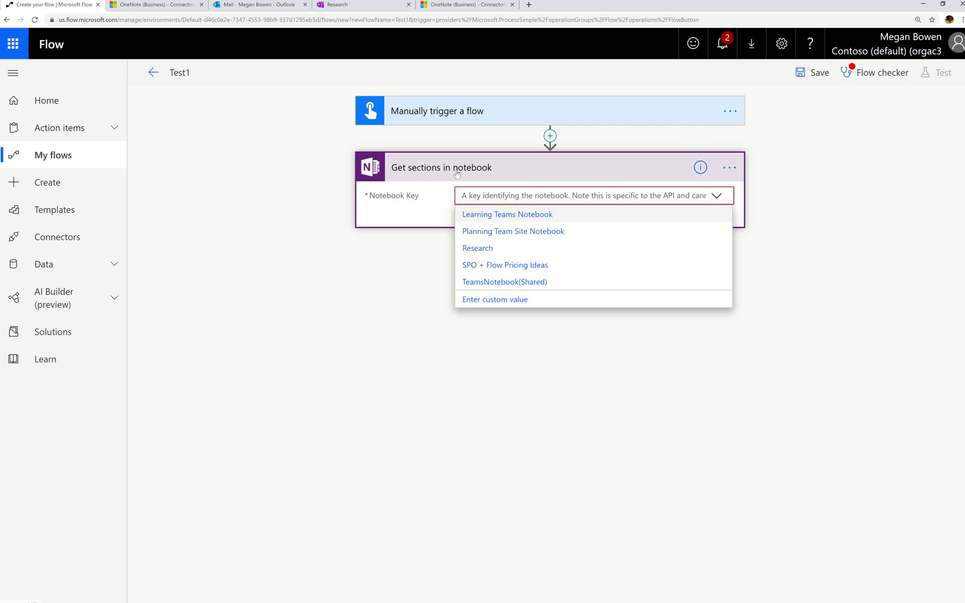
{"action": "left_click", "coordinate": [489, 252]}
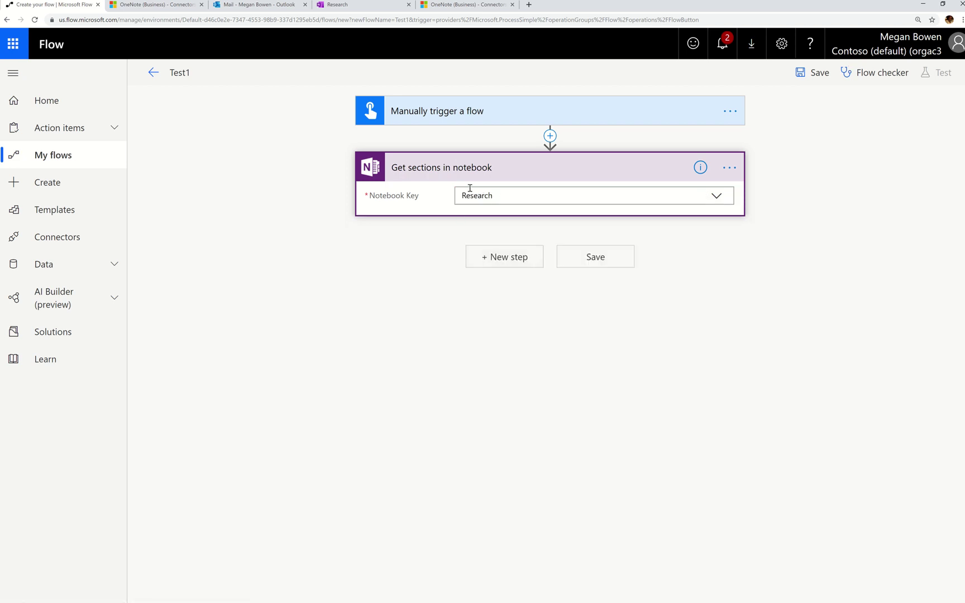
{"action": "triple_click", "coordinate": [385, 198]}
{"action": "left_click", "coordinate": [401, 201]}
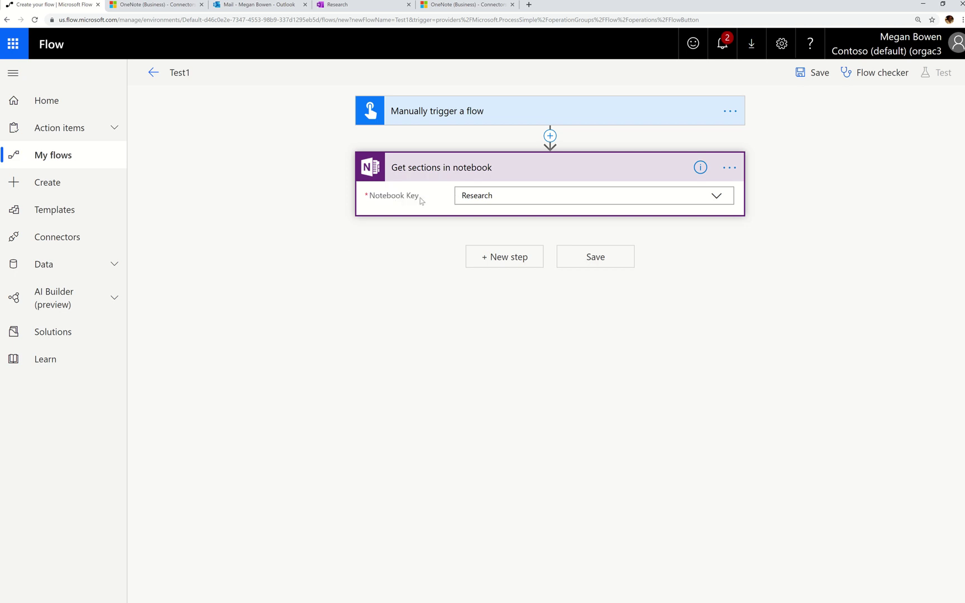
{"action": "left_click", "coordinate": [719, 197]}
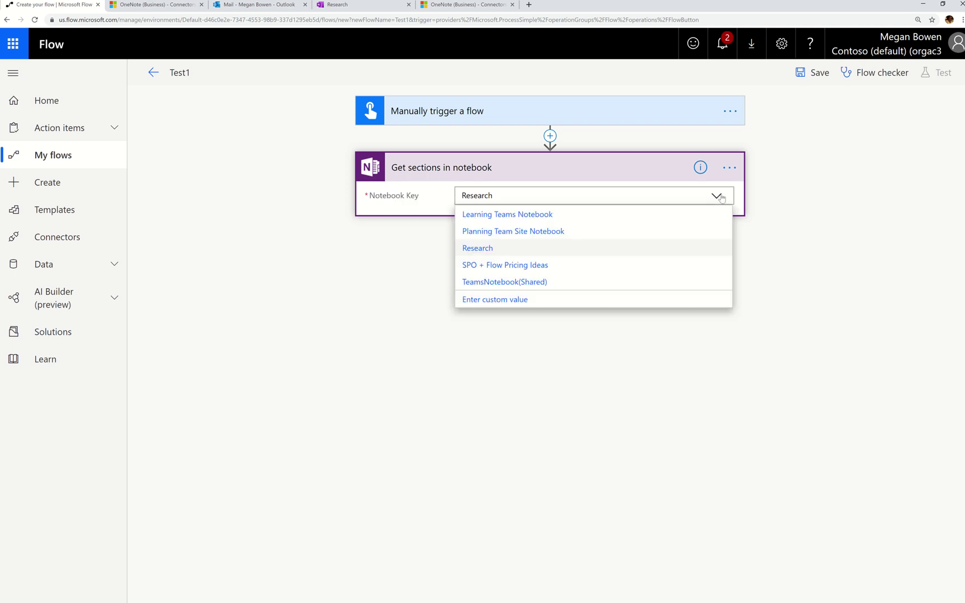
{"action": "left_click", "coordinate": [501, 247]}
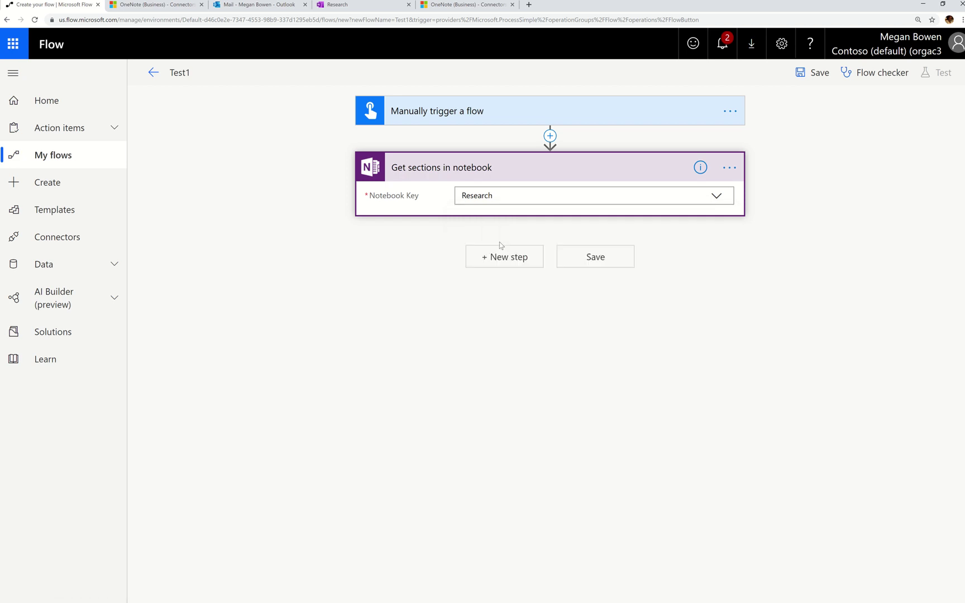
{"action": "left_click", "coordinate": [817, 73]}
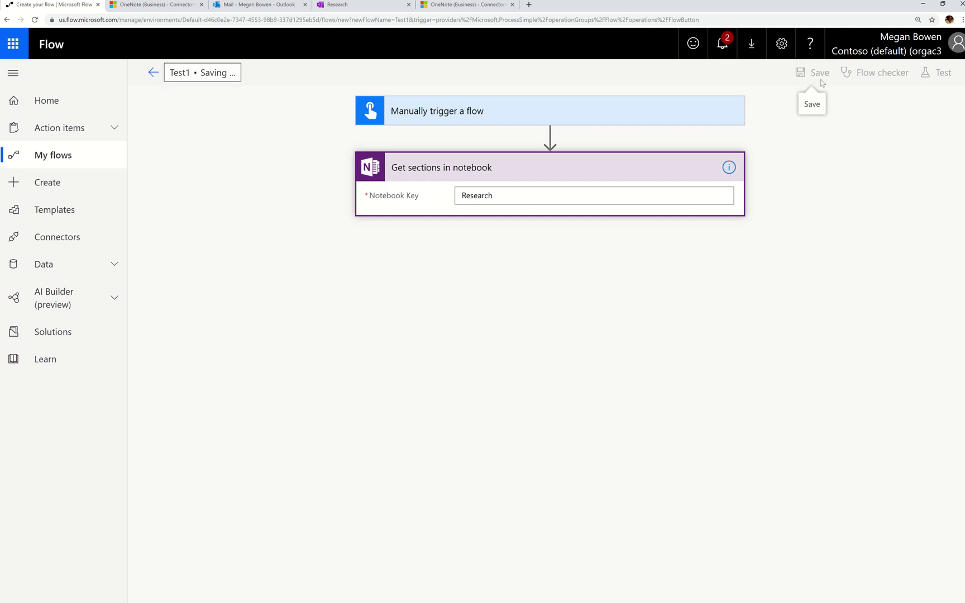
Test the saved Test1 flow by performing the trigger action manually and run it with the OneNote (Business) connection
{"action": "left_click", "coordinate": [936, 74]}
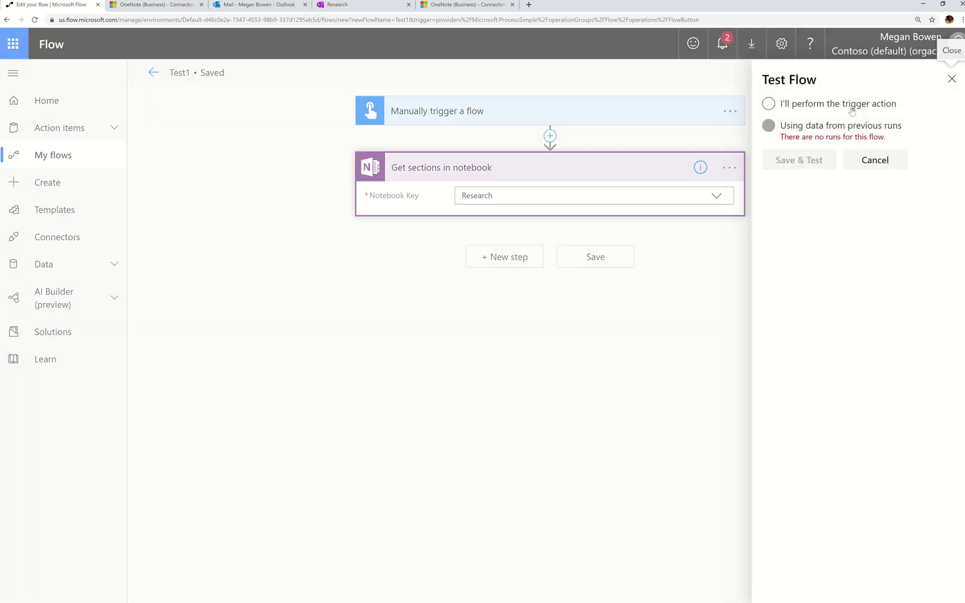
{"action": "left_click", "coordinate": [804, 166]}
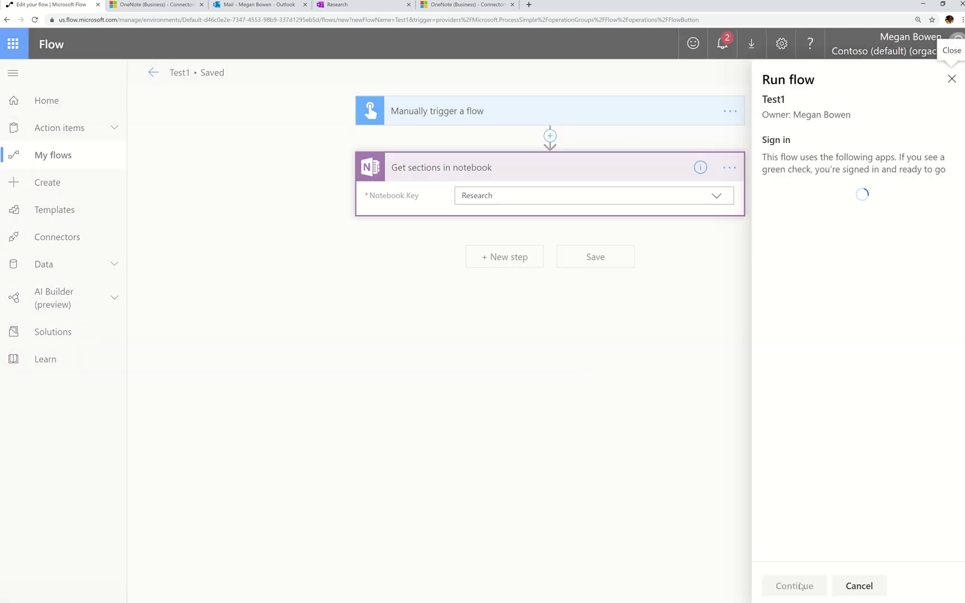
{"action": "left_click", "coordinate": [800, 585]}
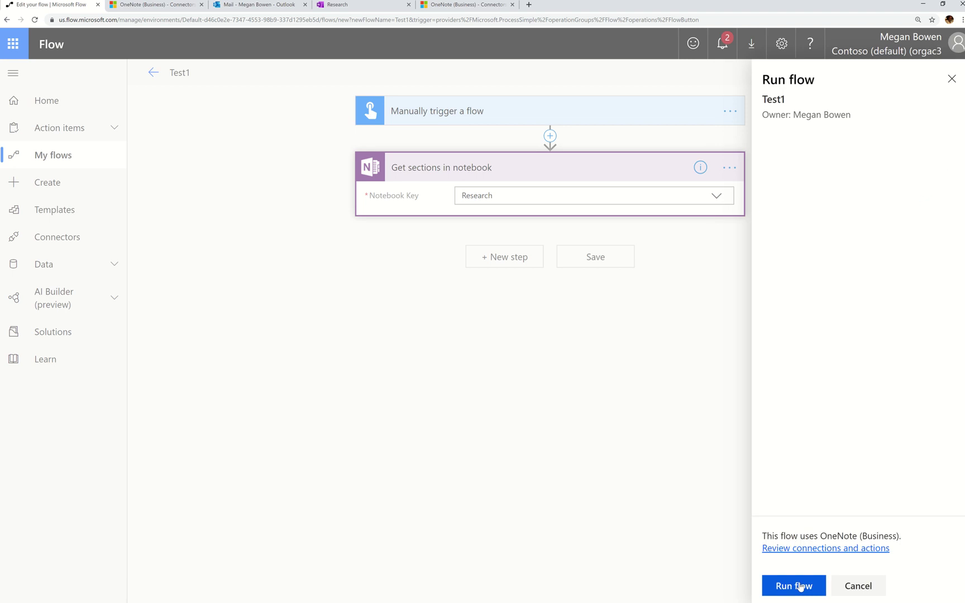
{"action": "left_click", "coordinate": [800, 586]}
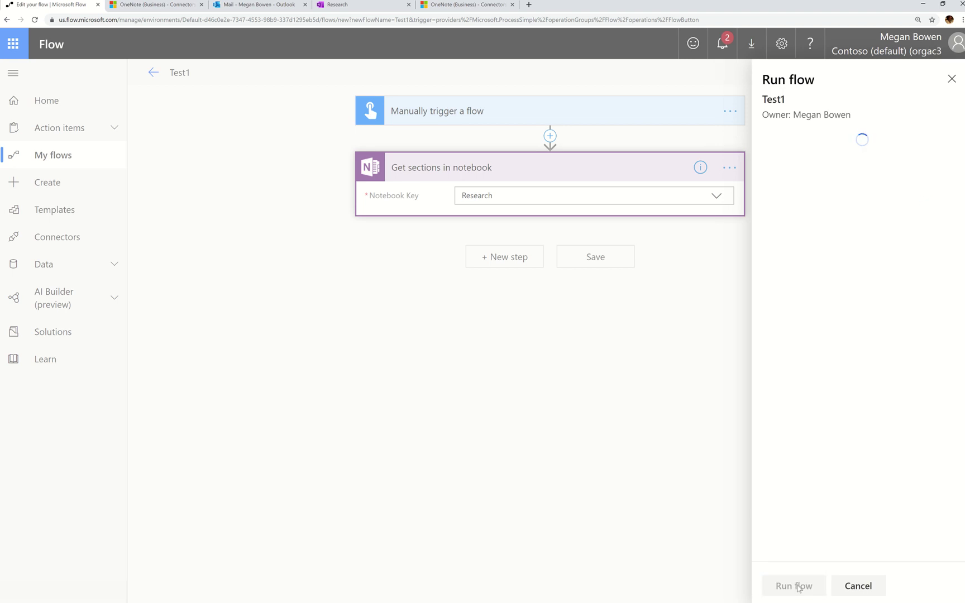
{"action": "left_click", "coordinate": [796, 586]}
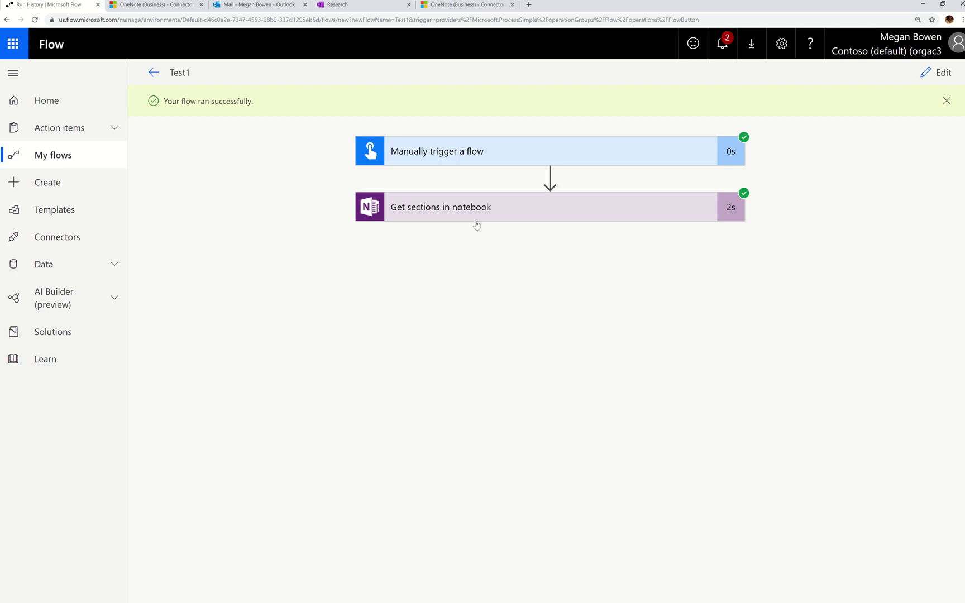
Examine the section names and parent notebook in the Get sections in notebook run output, and compare them with the Research notebook in OneNote
{"action": "left_click", "coordinate": [498, 215]}
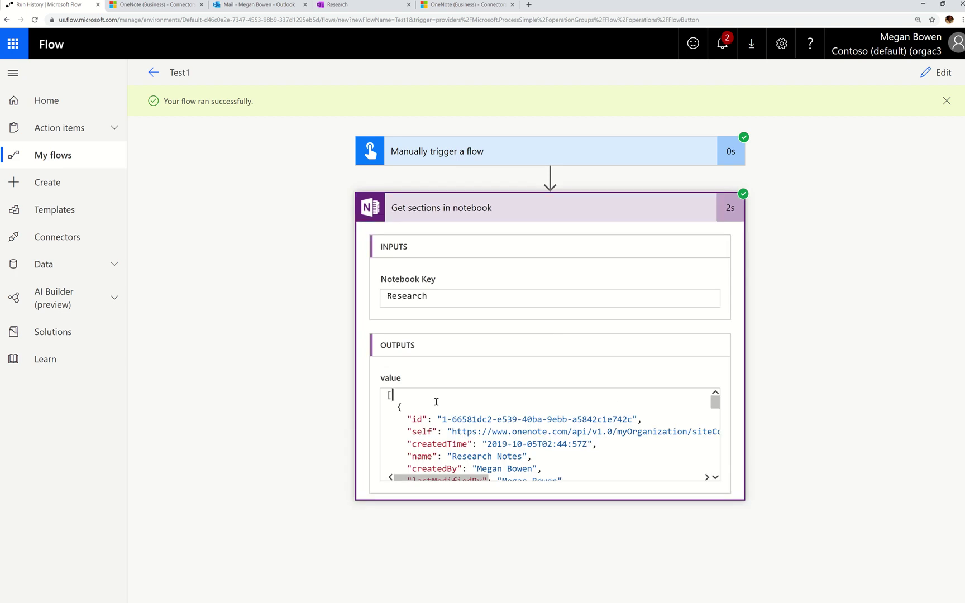
{"action": "scroll", "coordinate": [513, 434], "scroll_direction": "down", "scroll_amount": 5}
{"action": "scroll", "coordinate": [514, 434], "scroll_direction": "down", "scroll_amount": 10}
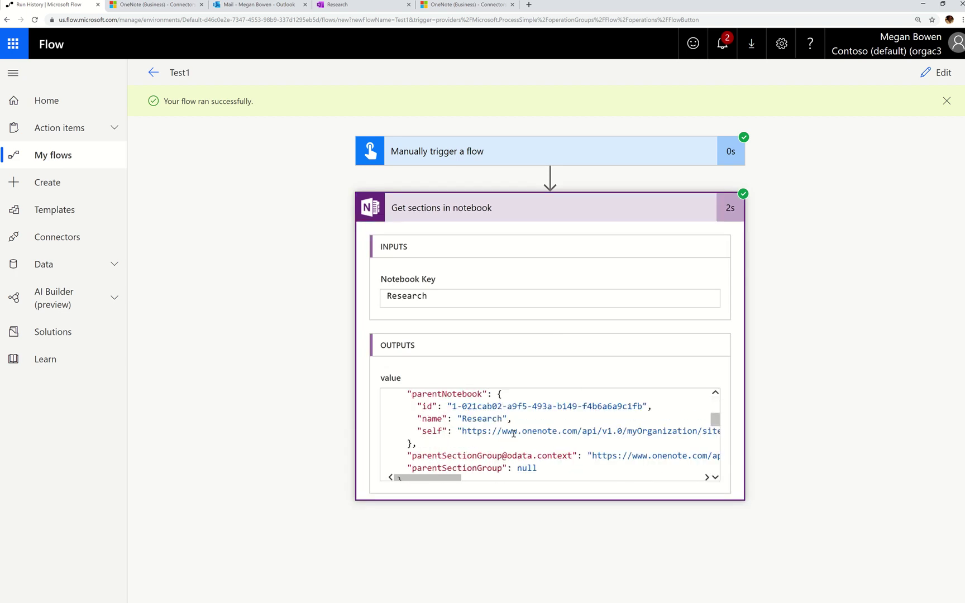
{"action": "scroll", "coordinate": [514, 441], "scroll_direction": "up", "scroll_amount": 15}
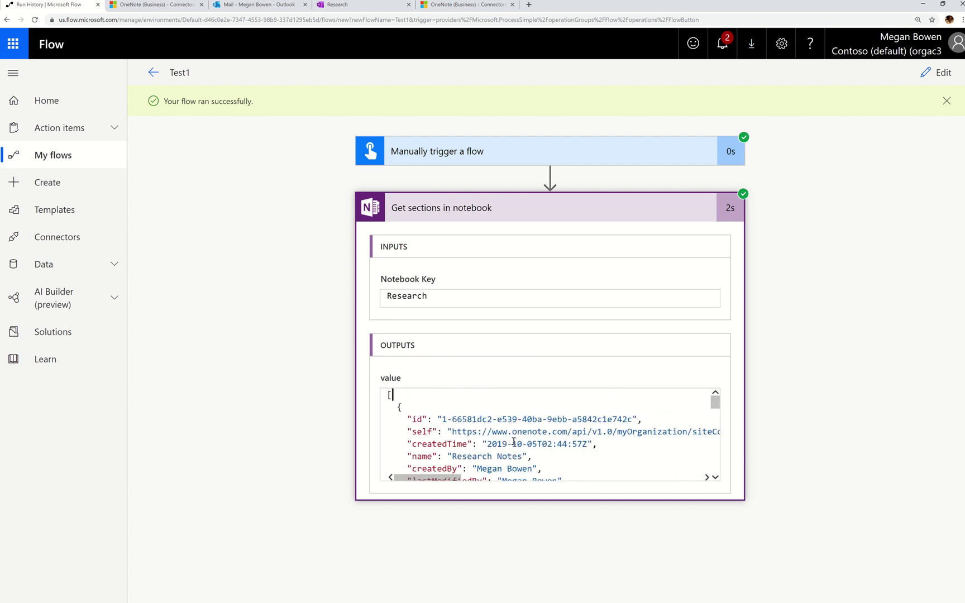
{"action": "scroll", "coordinate": [535, 435], "scroll_direction": "down", "scroll_amount": 2}
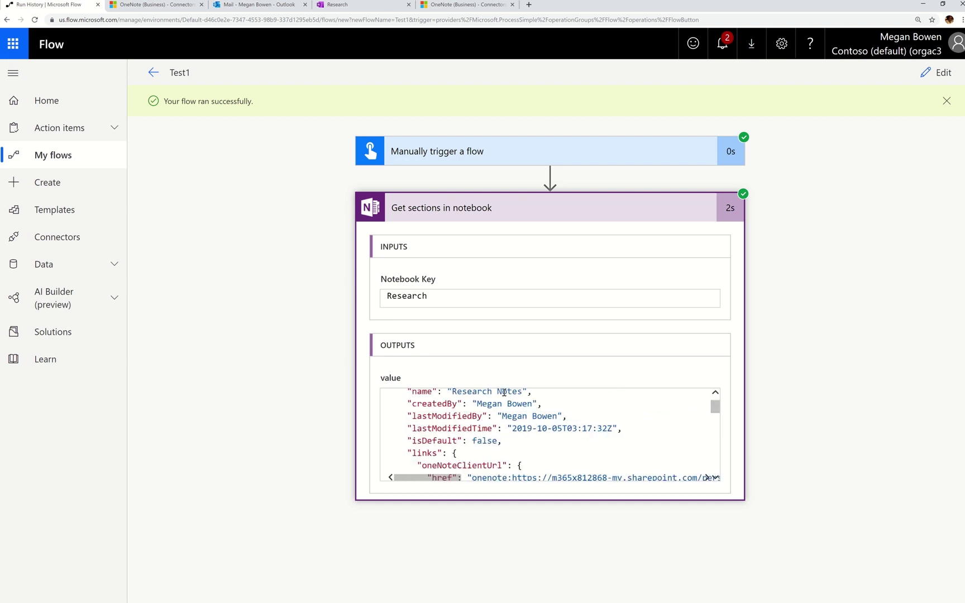
{"action": "scroll", "coordinate": [512, 400], "scroll_direction": "down", "scroll_amount": 3}
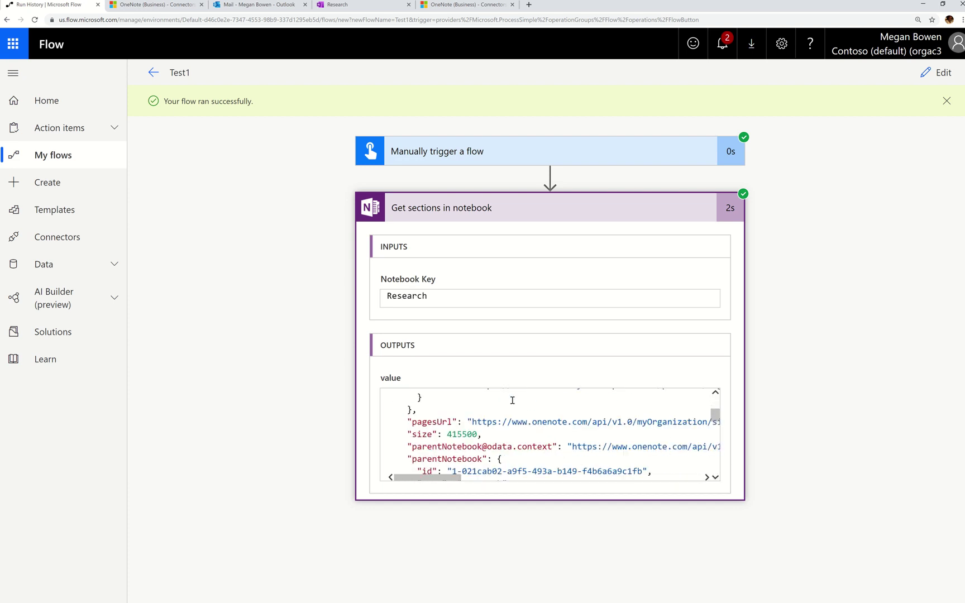
{"action": "scroll", "coordinate": [512, 400], "scroll_direction": "down", "scroll_amount": 2}
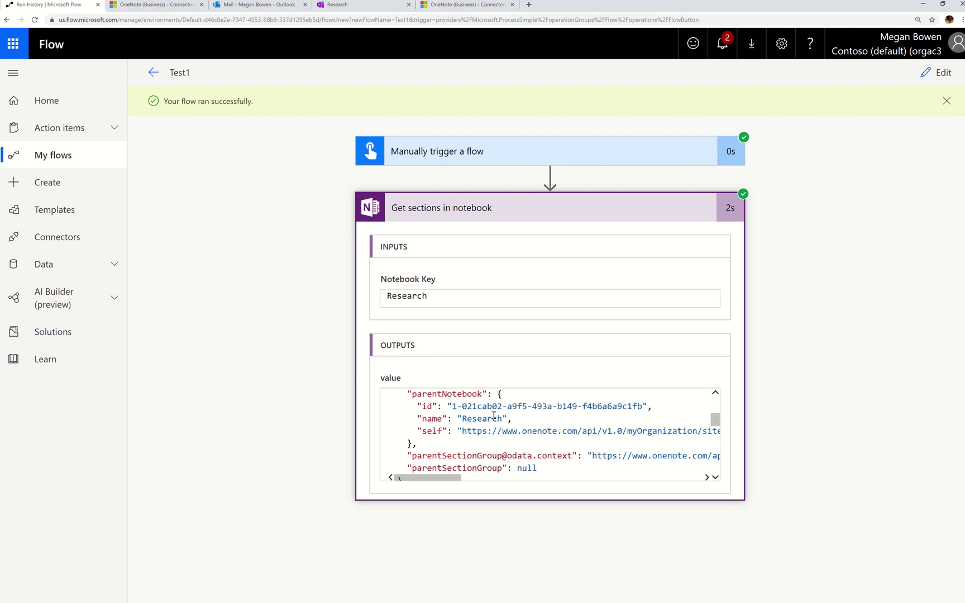
{"action": "scroll", "coordinate": [521, 422], "scroll_direction": "down", "scroll_amount": 2}
{"action": "scroll", "coordinate": [520, 421], "scroll_direction": "down", "scroll_amount": 2}
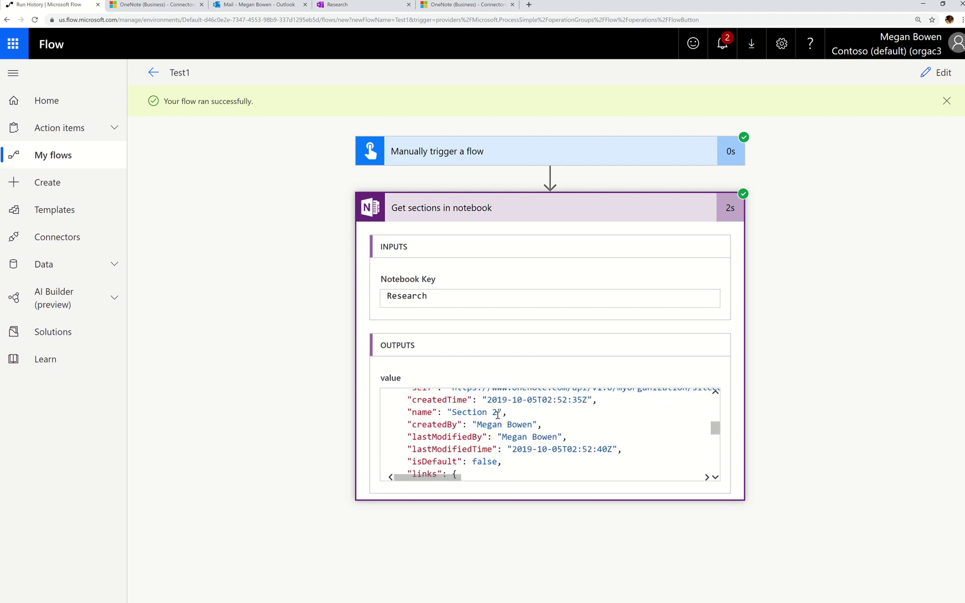
{"action": "scroll", "coordinate": [508, 421], "scroll_direction": "up", "scroll_amount": 3}
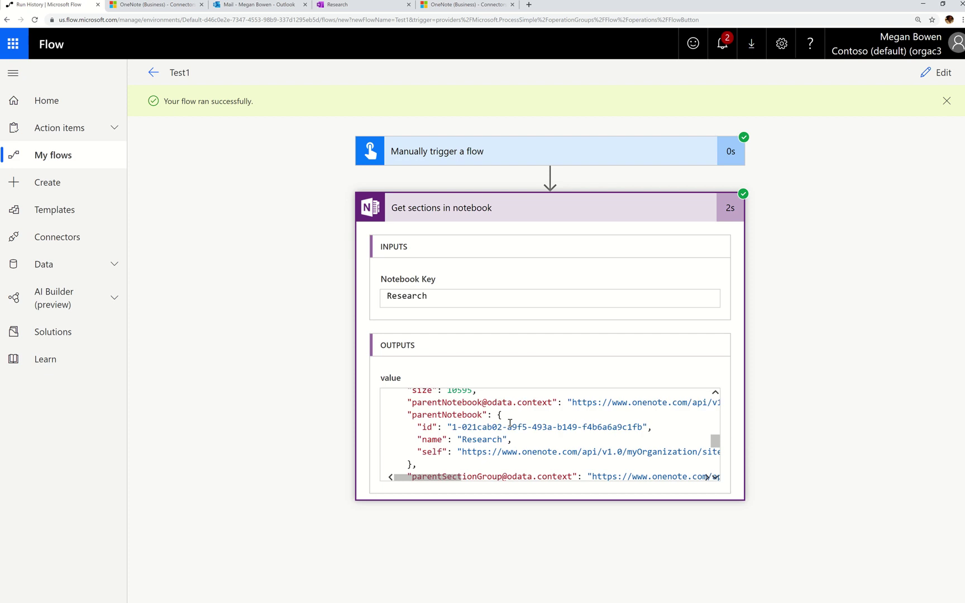
{"action": "scroll", "coordinate": [509, 423], "scroll_direction": "down", "scroll_amount": 3}
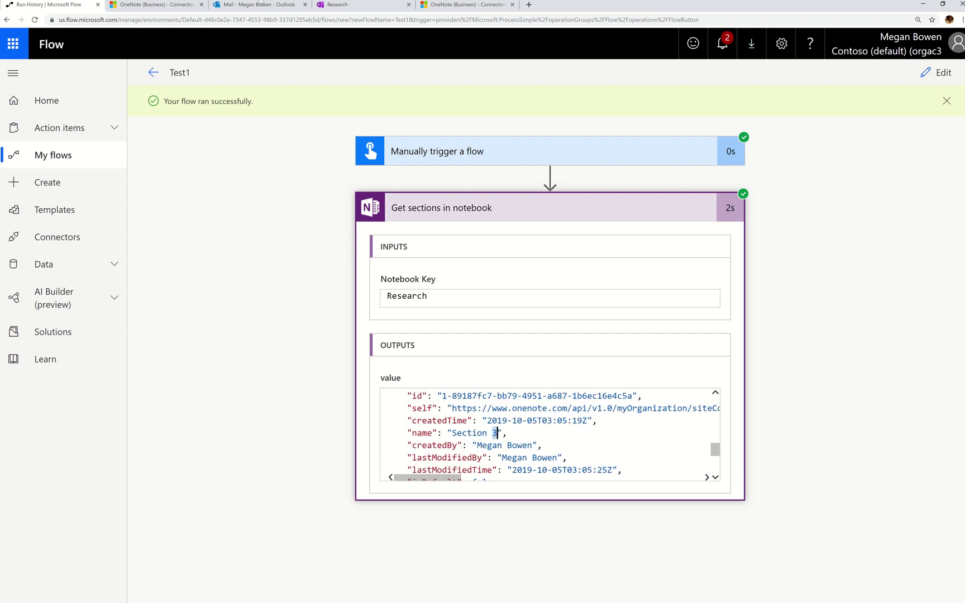
{"action": "left_click", "coordinate": [338, 4]}
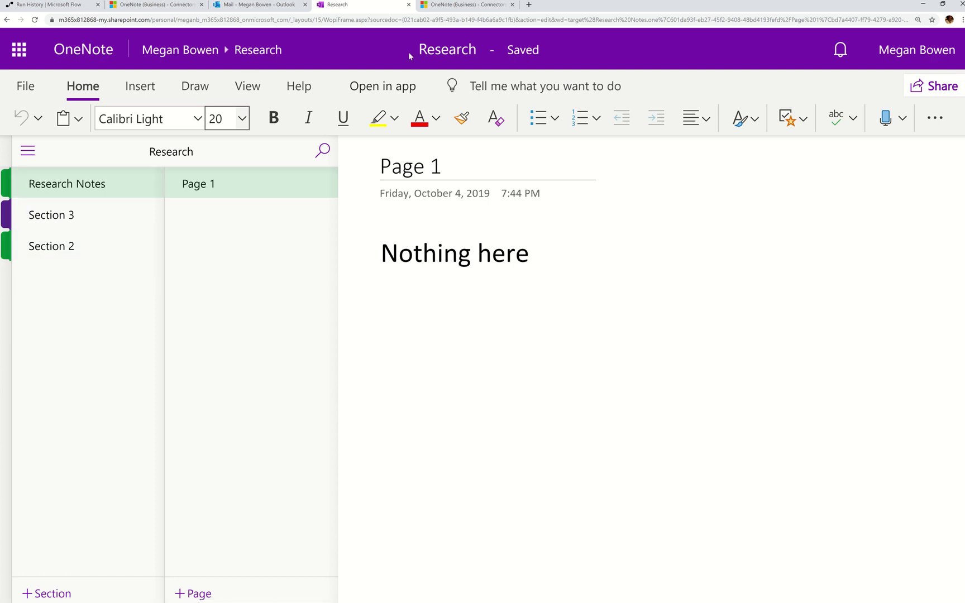
{"action": "left_click", "coordinate": [50, 5]}
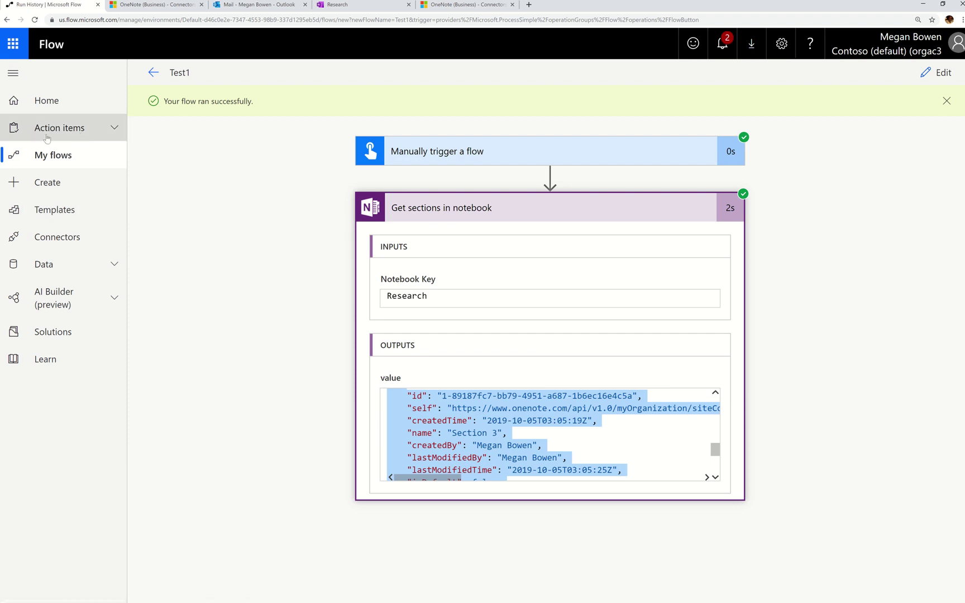
Search the flow templates for OneNote
{"action": "left_click", "coordinate": [84, 217]}
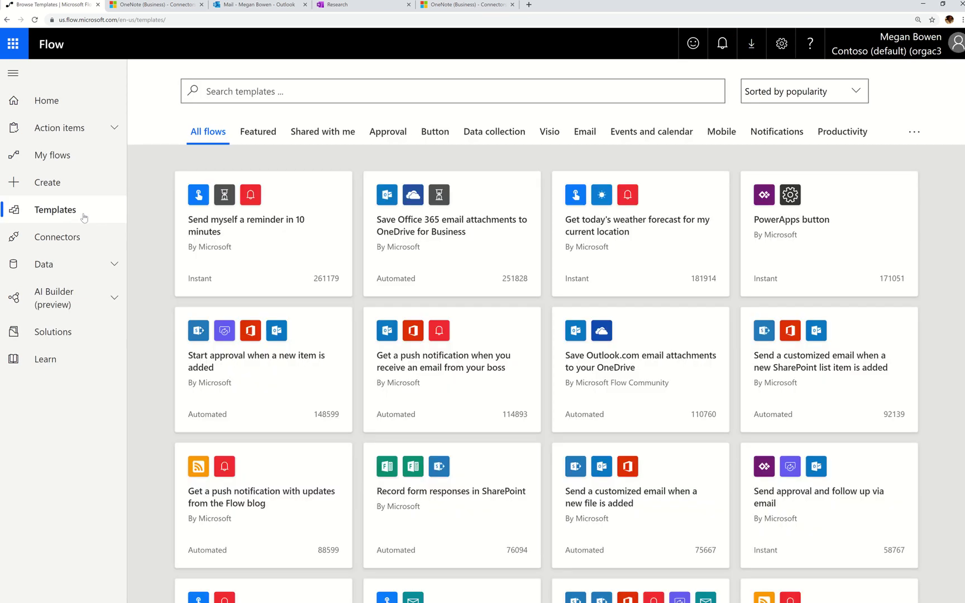
{"action": "left_click", "coordinate": [259, 91]}
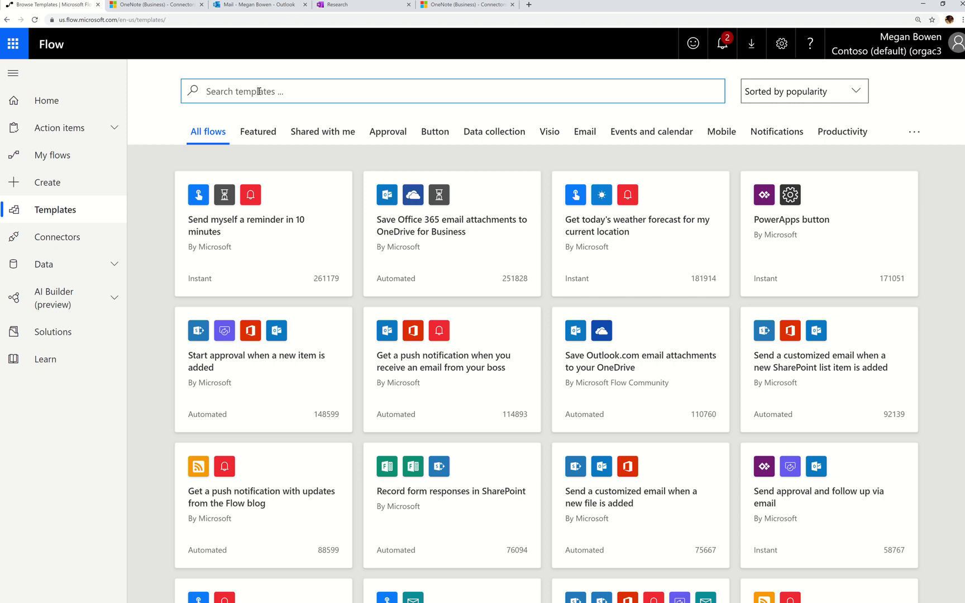
{"action": "type", "text": "OneNote"}
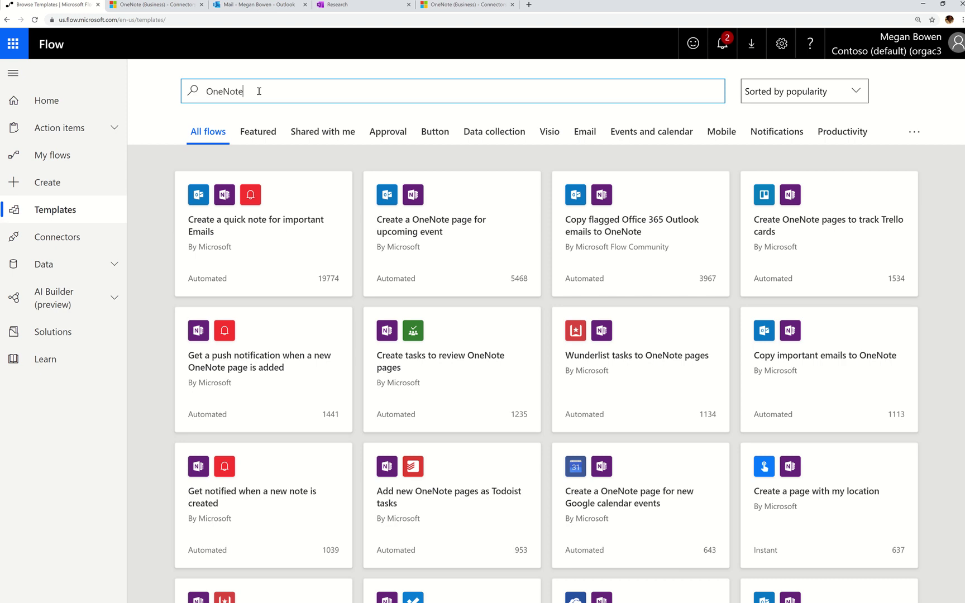
Browse the OneNote flow templates to the end of the results and back, and check the Research notebook in OneNote
{"action": "scroll", "coordinate": [494, 298], "scroll_direction": "down", "scroll_amount": 5}
{"action": "scroll", "coordinate": [494, 297], "scroll_direction": "down", "scroll_amount": 8}
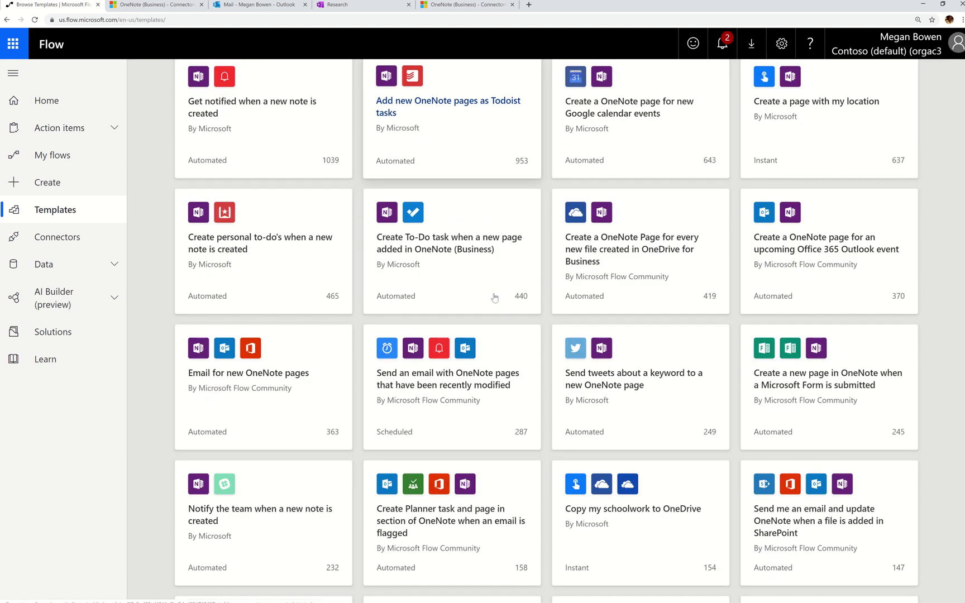
{"action": "scroll", "coordinate": [494, 297], "scroll_direction": "down", "scroll_amount": 3}
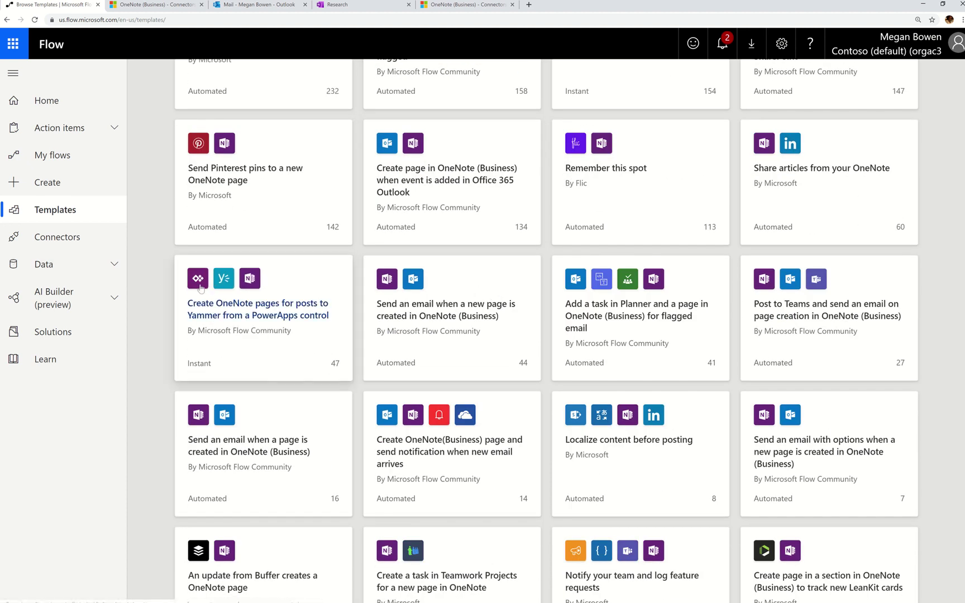
{"action": "scroll", "coordinate": [631, 335], "scroll_direction": "down", "scroll_amount": 3}
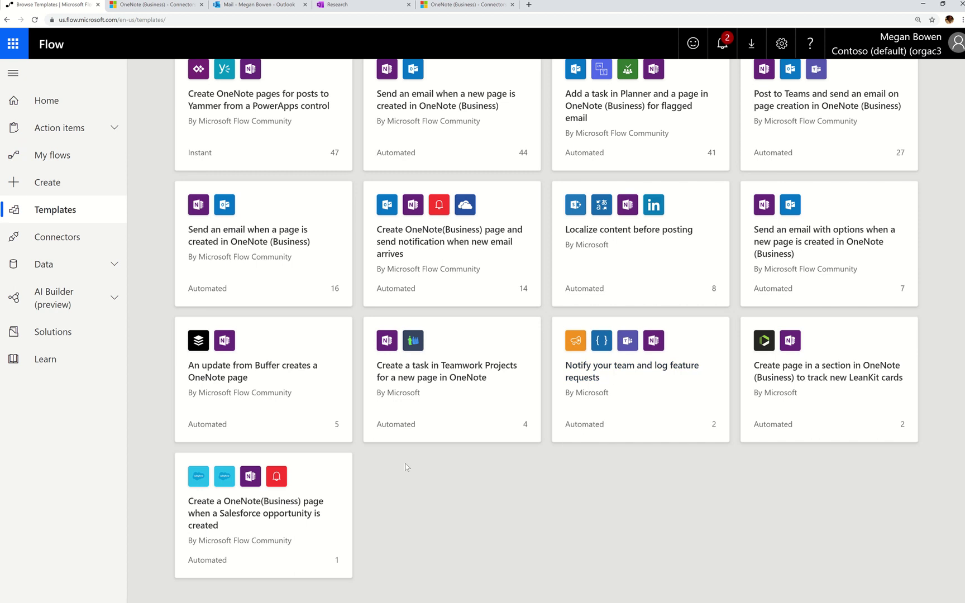
{"action": "scroll", "coordinate": [406, 466], "scroll_direction": "up", "scroll_amount": 5}
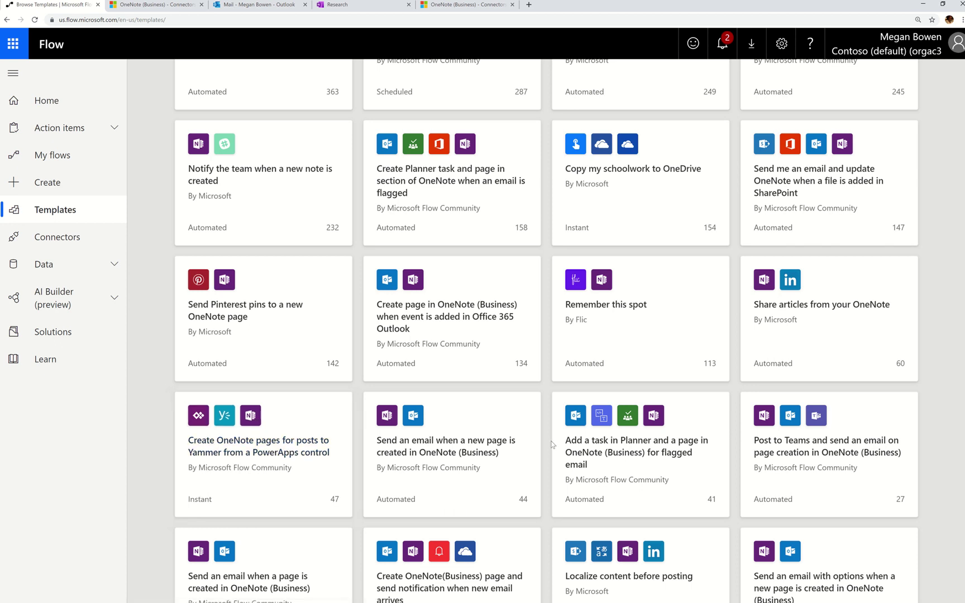
{"action": "scroll", "coordinate": [552, 444], "scroll_direction": "up", "scroll_amount": 11}
{"action": "scroll", "coordinate": [552, 445], "scroll_direction": "up", "scroll_amount": 3}
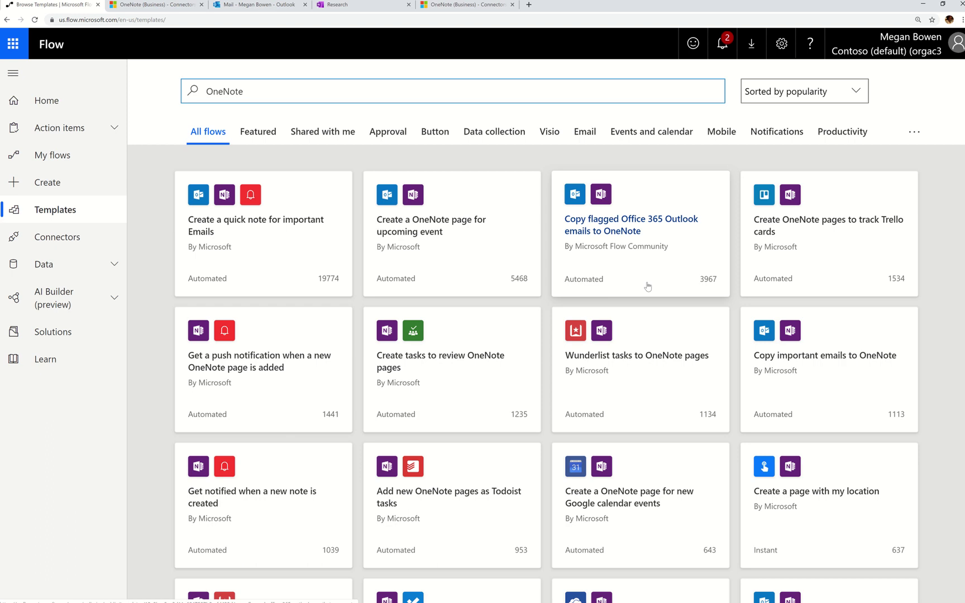
{"action": "left_click", "coordinate": [346, 7]}
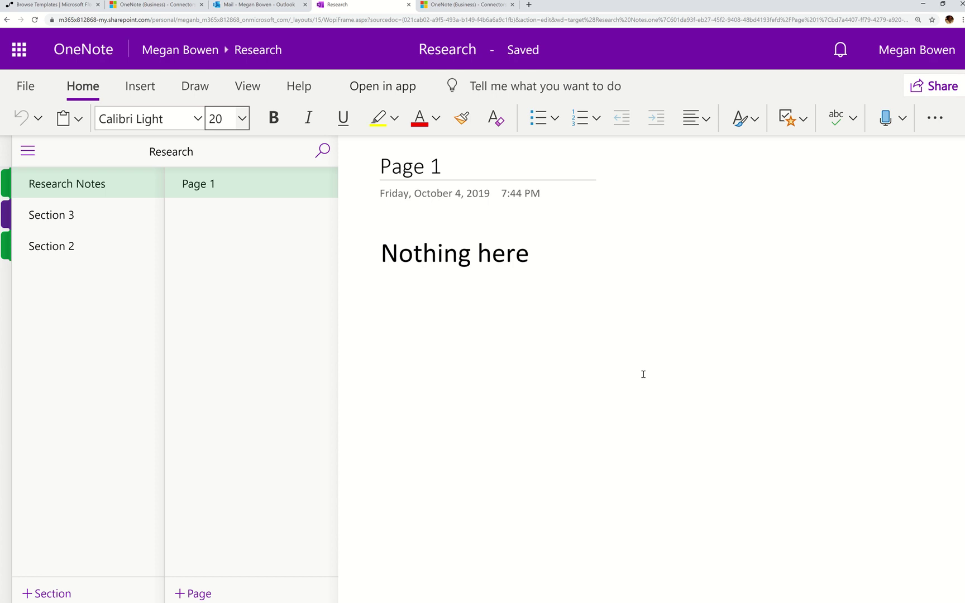
{"action": "left_click", "coordinate": [46, 6]}
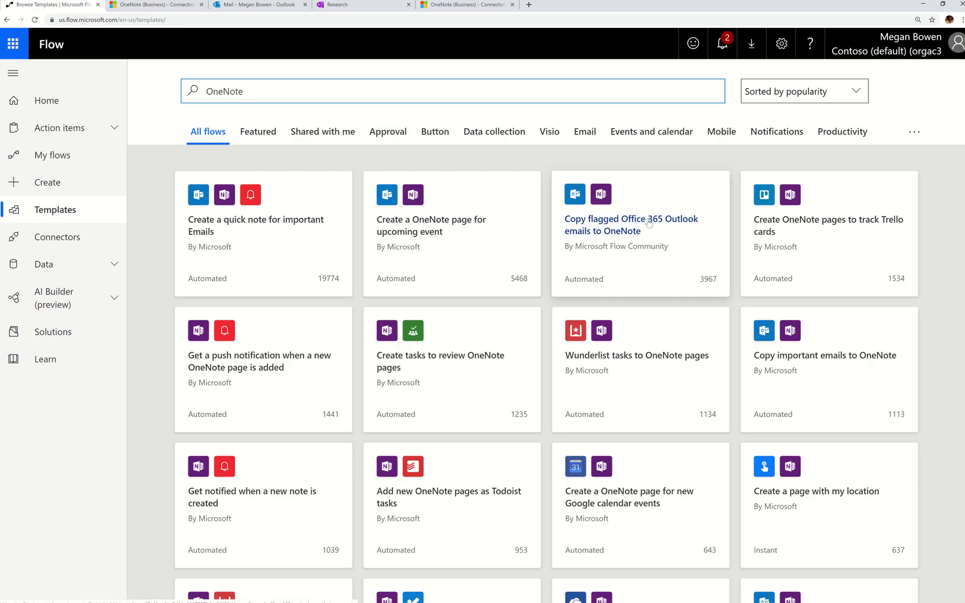
Open the Copy flagged Office 365 Outlook emails to OneNote template and read its description of what happens when an email is flagged
{"action": "left_click", "coordinate": [626, 238]}
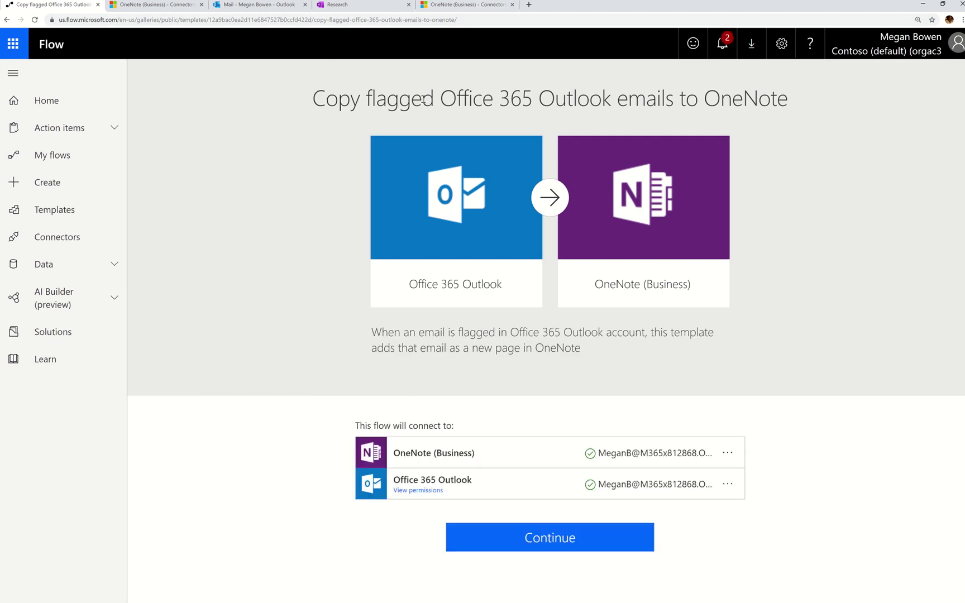
{"action": "left_click_drag", "start_coordinate": [445, 99], "coordinate": [621, 100]}
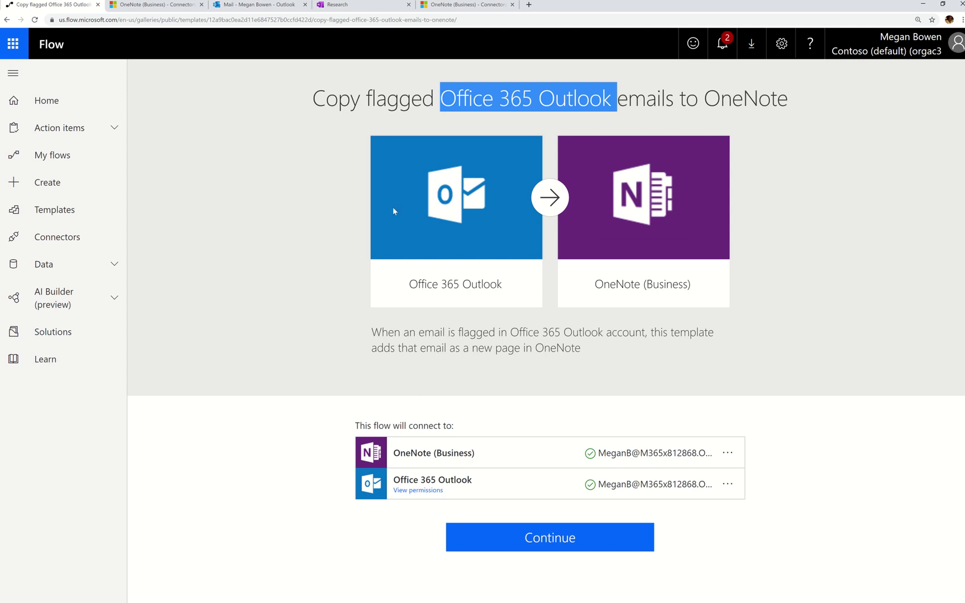
{"action": "left_click", "coordinate": [415, 226]}
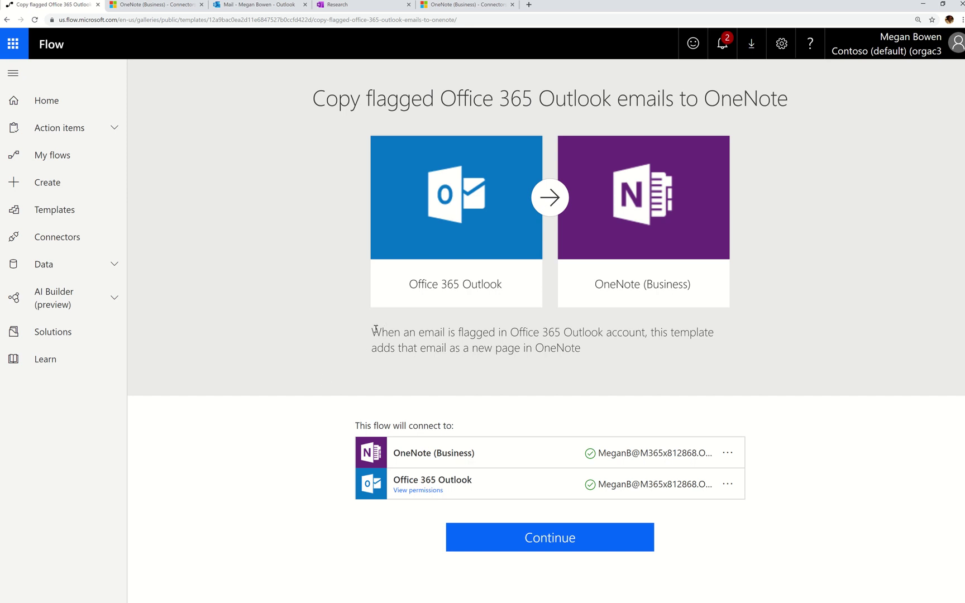
{"action": "left_click_drag", "start_coordinate": [372, 333], "coordinate": [638, 348]}
{"action": "left_click", "coordinate": [633, 354]}
{"action": "left_click_drag", "start_coordinate": [495, 333], "coordinate": [459, 334]}
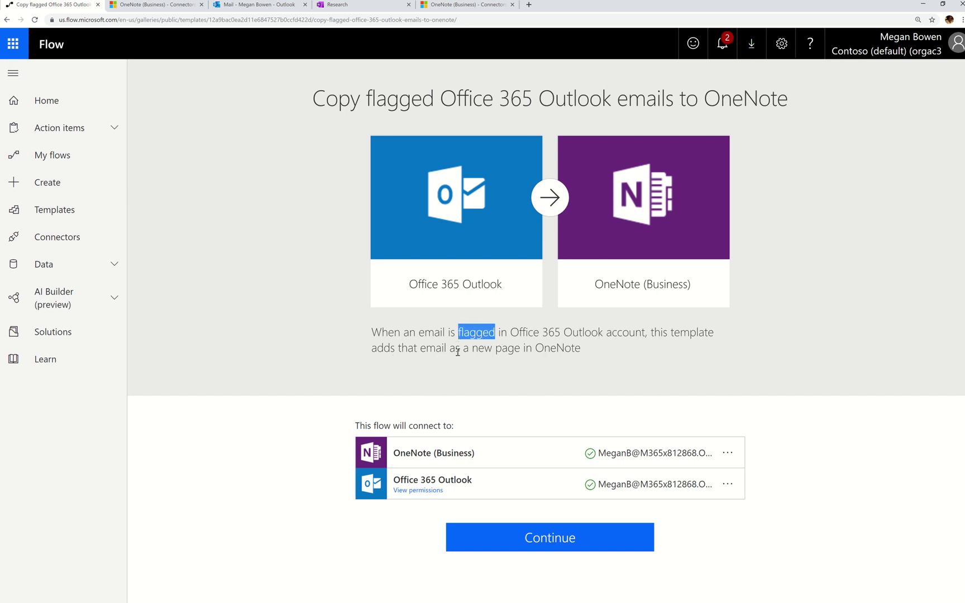
{"action": "left_click", "coordinate": [583, 350]}
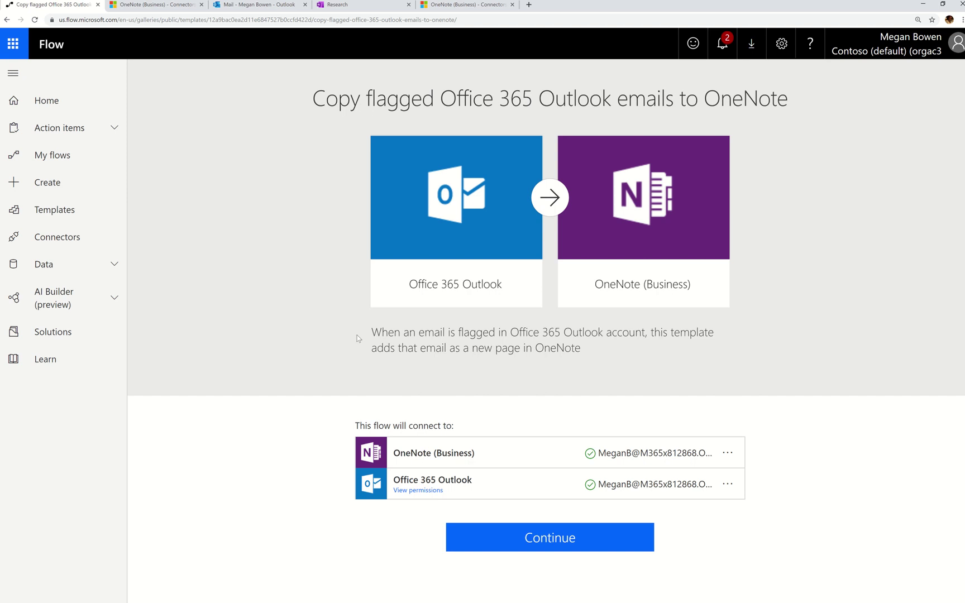
{"action": "left_click_drag", "start_coordinate": [372, 332], "coordinate": [619, 356]}
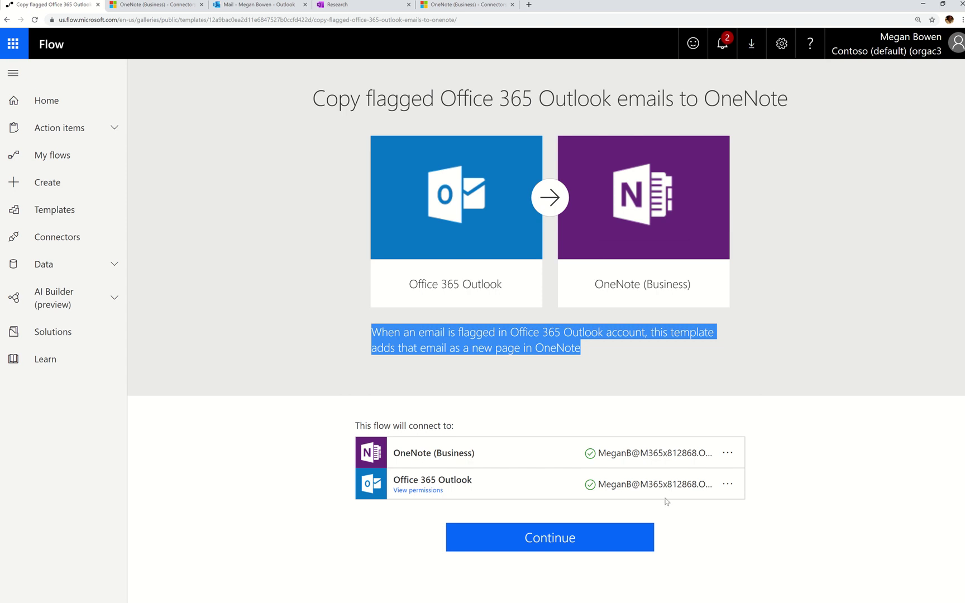
Review the template's OneNote (Business) connection options, keep the existing account, and continue to the flow editor
{"action": "left_click", "coordinate": [727, 453]}
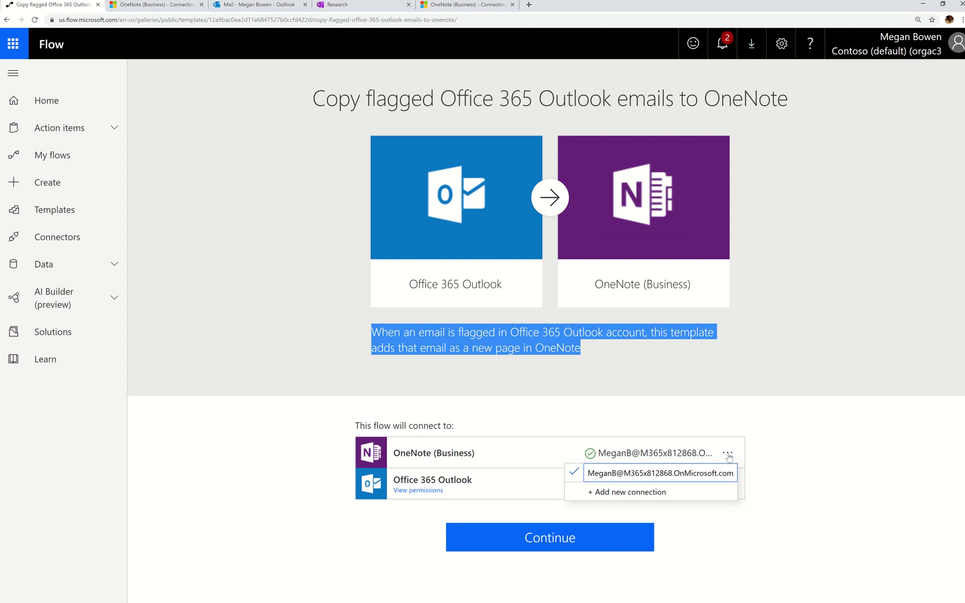
{"action": "left_click", "coordinate": [767, 421]}
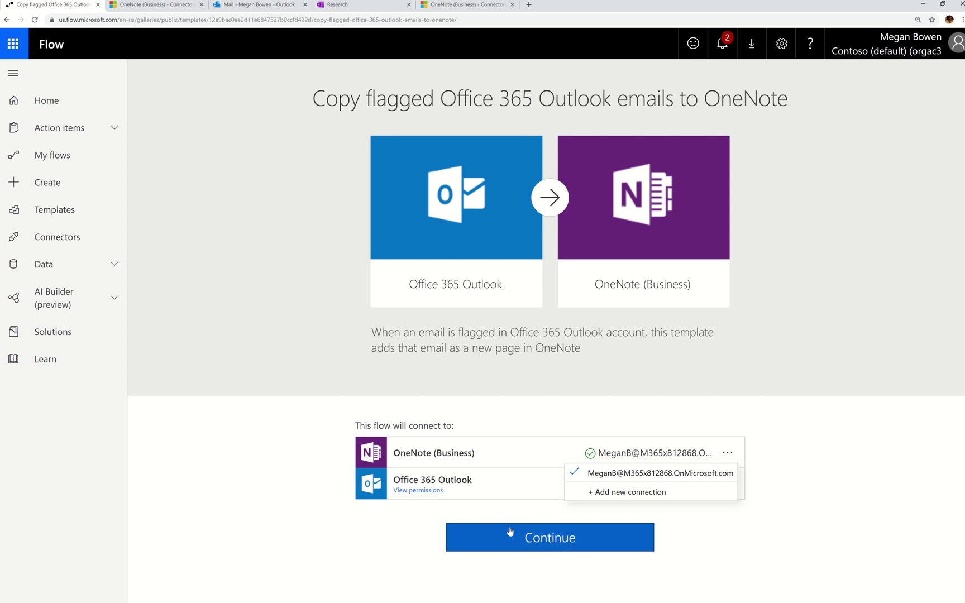
{"action": "left_click", "coordinate": [564, 553]}
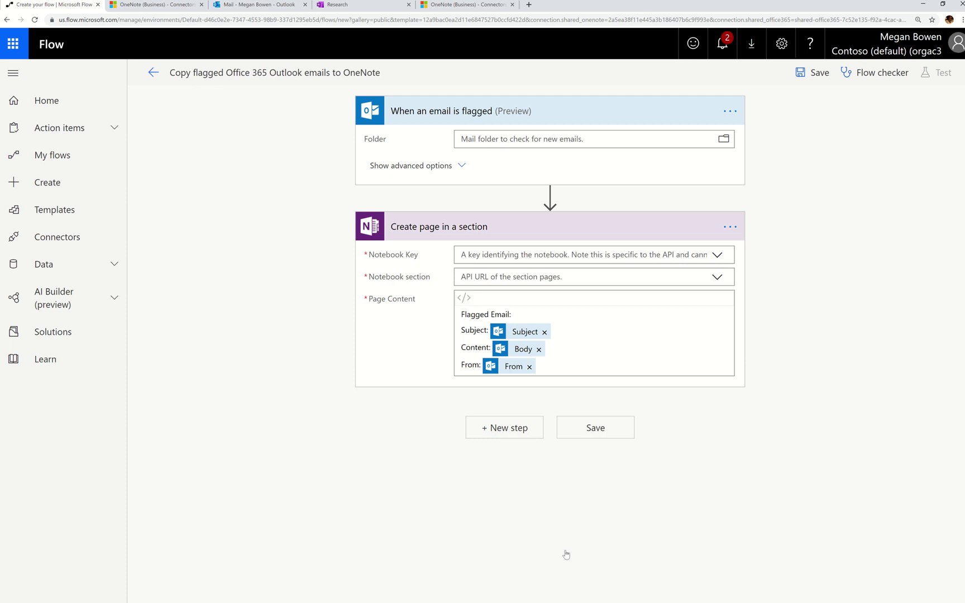
Rename the flow as FlaggedEmailstoOneNote
{"action": "left_click", "coordinate": [210, 78]}
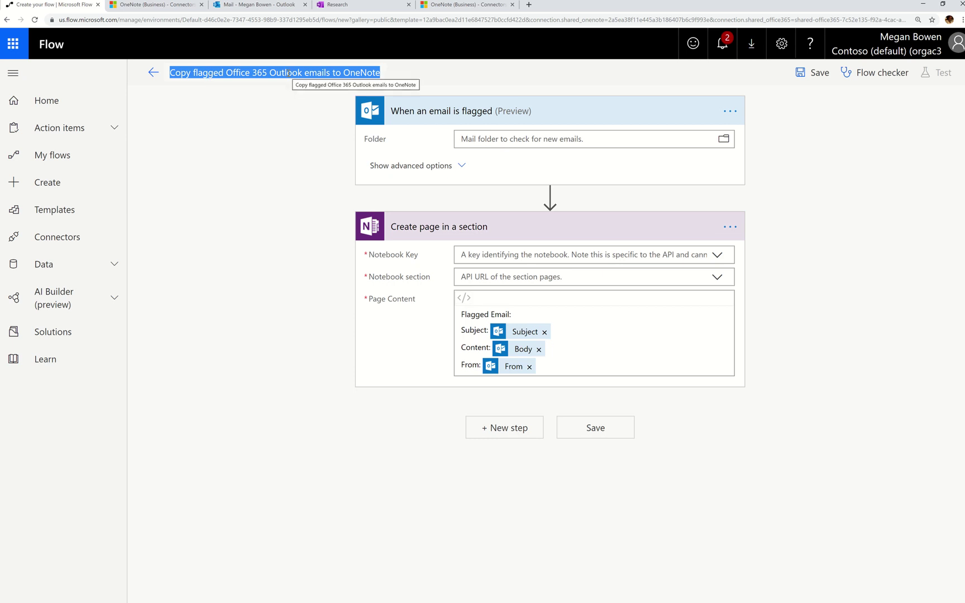
{"action": "type", "text": "F"}
{"action": "key", "text": "BackSpace"}
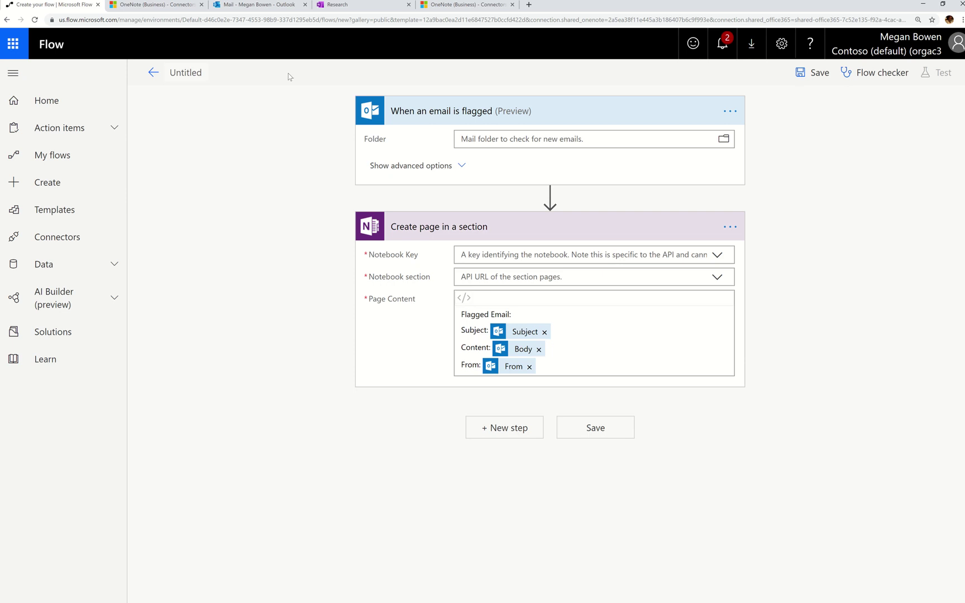
{"action": "type", "text": "FlaggedEmailstoOneNote"}
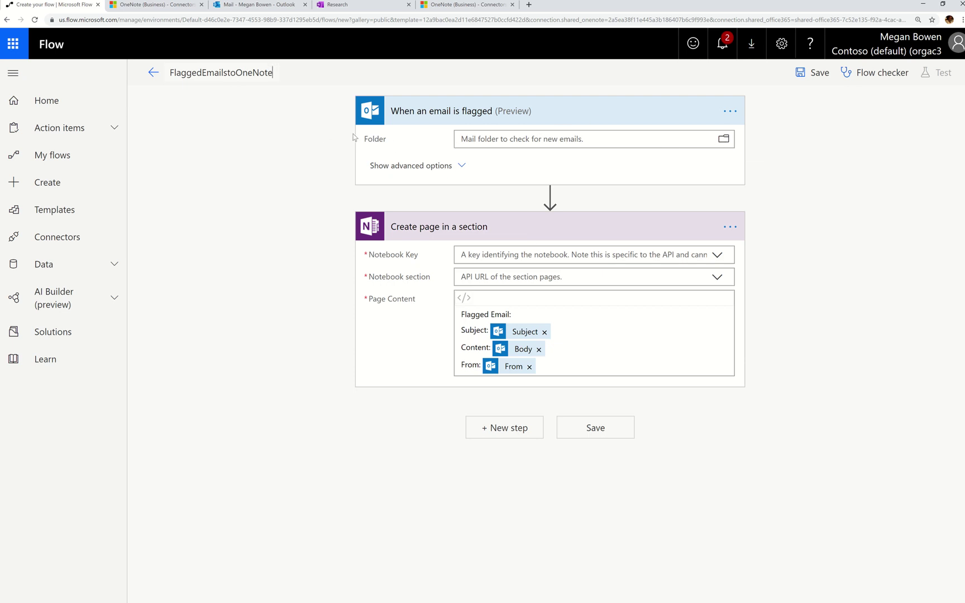
Set the flagged-email trigger's mail folder to the Project Falcon subfolder of the Inbox
{"action": "left_click", "coordinate": [720, 144]}
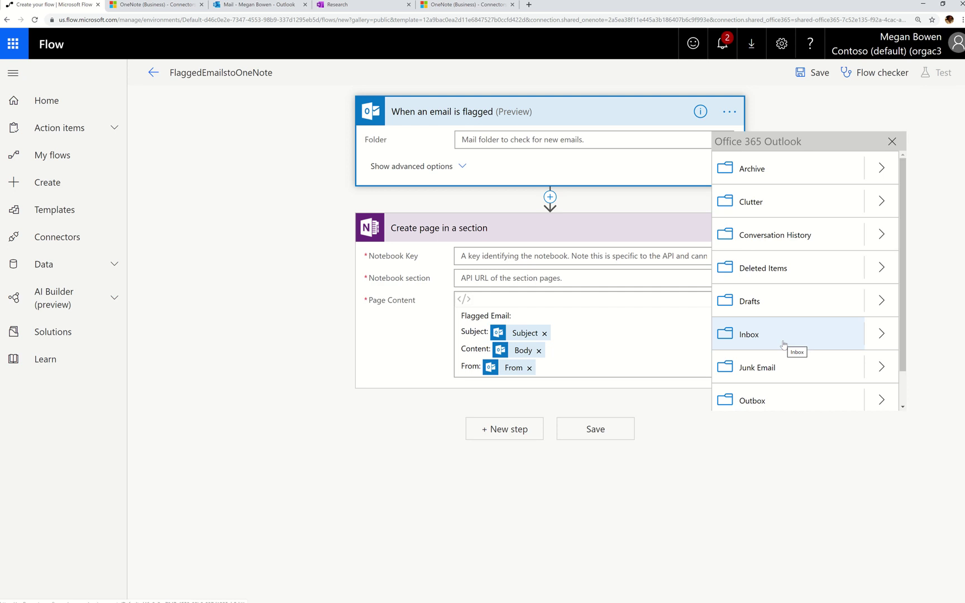
{"action": "left_click", "coordinate": [881, 334]}
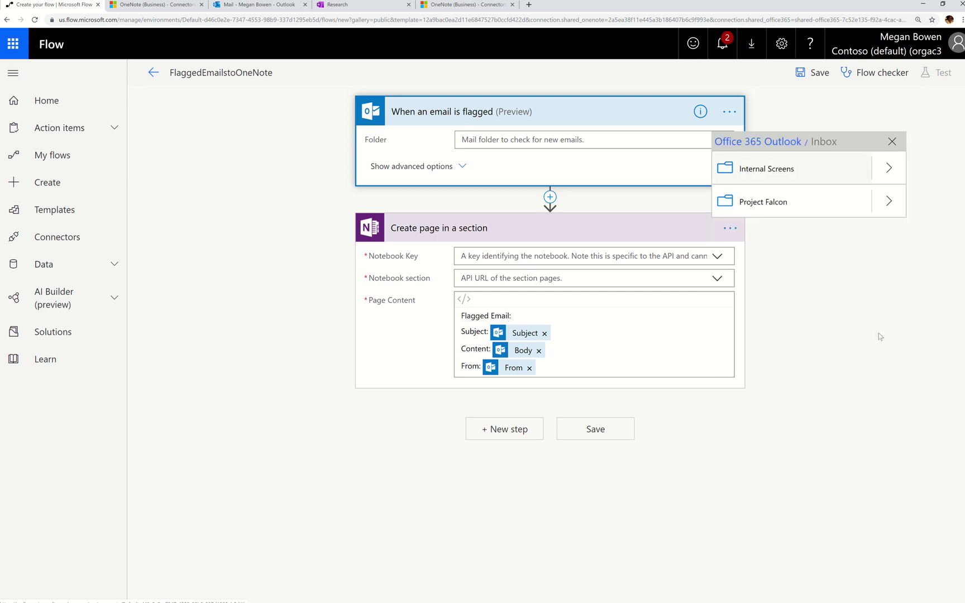
{"action": "left_click", "coordinate": [788, 208]}
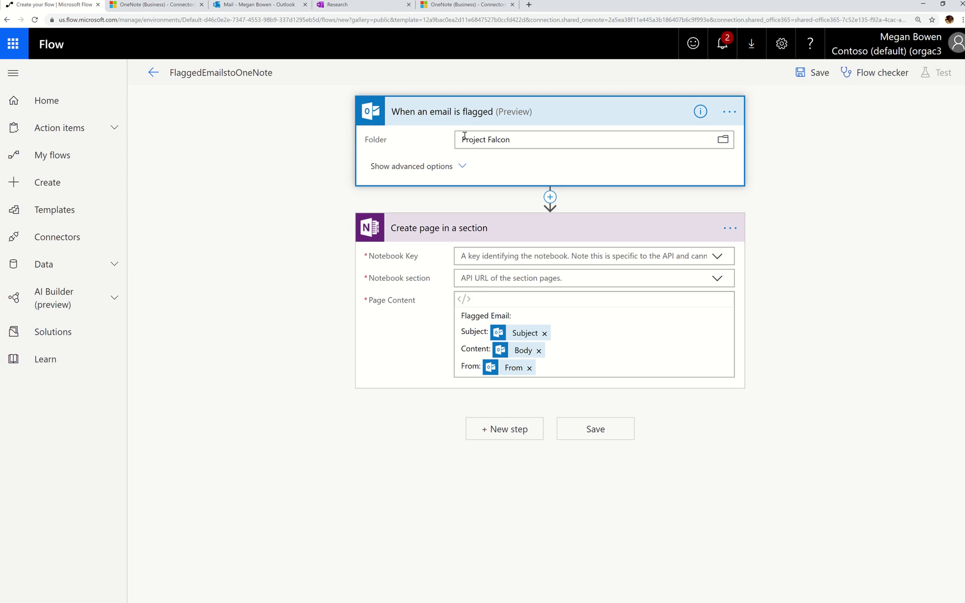
Change the flagged-email trigger's folder to Inbox, and browse the Inbox subfolders without choosing one
{"action": "left_click", "coordinate": [722, 140]}
{"action": "left_click", "coordinate": [790, 338]}
{"action": "left_click", "coordinate": [728, 146]}
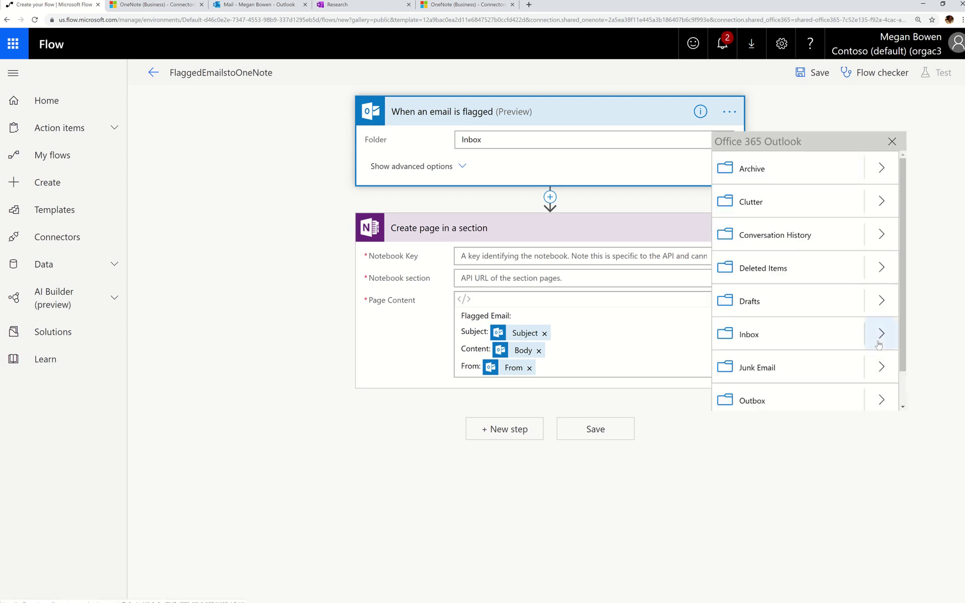
{"action": "left_click", "coordinate": [879, 341]}
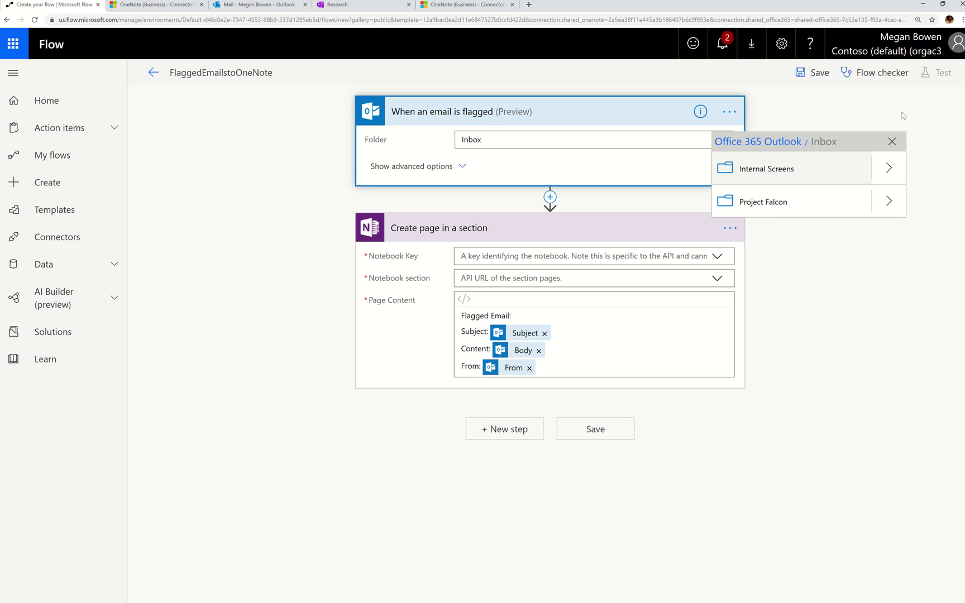
{"action": "left_click", "coordinate": [893, 142]}
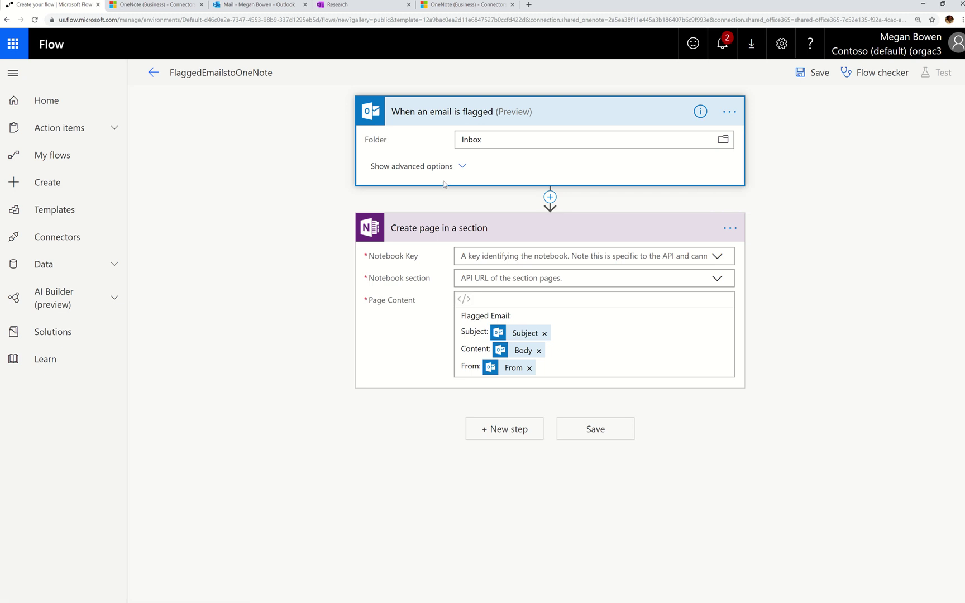
Review the flagged-email trigger's advanced options, and check the sections of the Research notebook in OneNote
{"action": "left_click", "coordinate": [420, 173]}
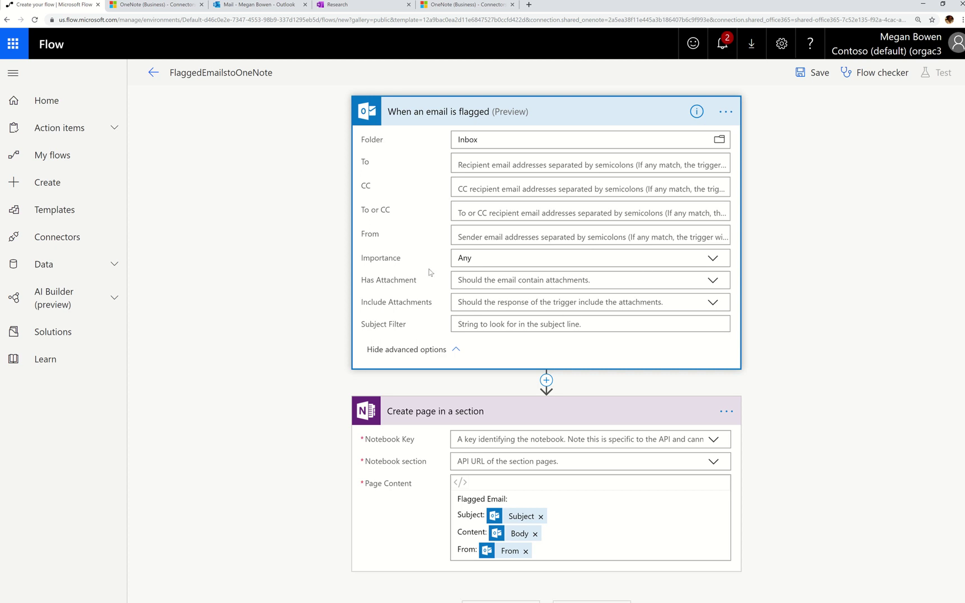
{"action": "left_click", "coordinate": [410, 351]}
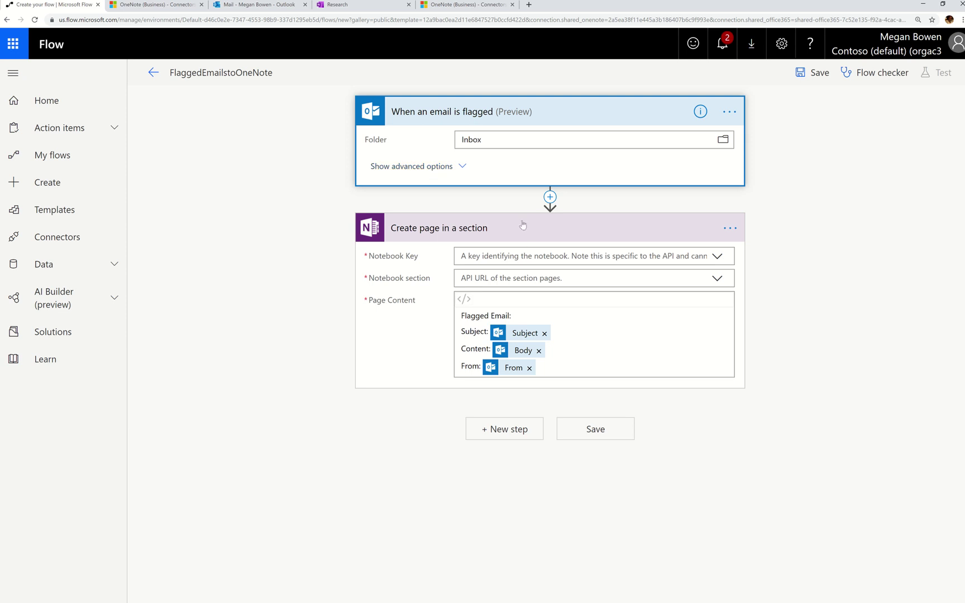
{"action": "left_click", "coordinate": [337, 5]}
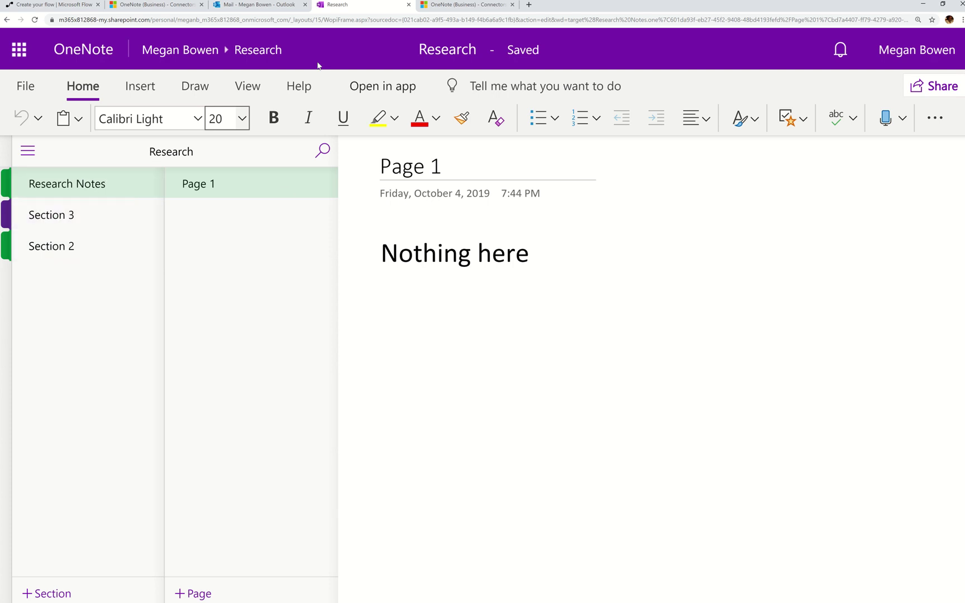
{"action": "left_click", "coordinate": [80, 7]}
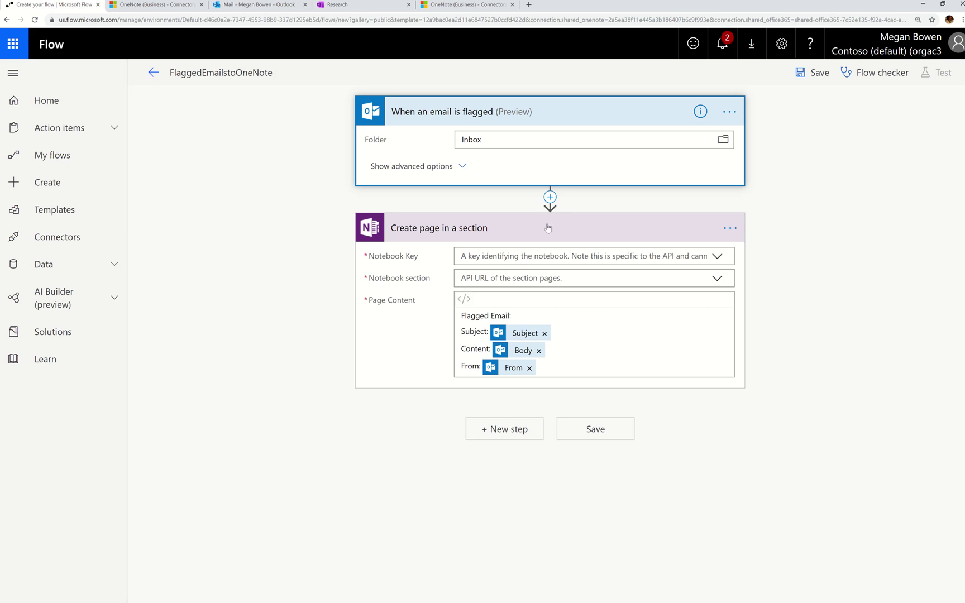
Set the Notebook Key of the Create page in a section action to Research, and open its list of notebook sections
{"action": "left_click", "coordinate": [718, 257]}
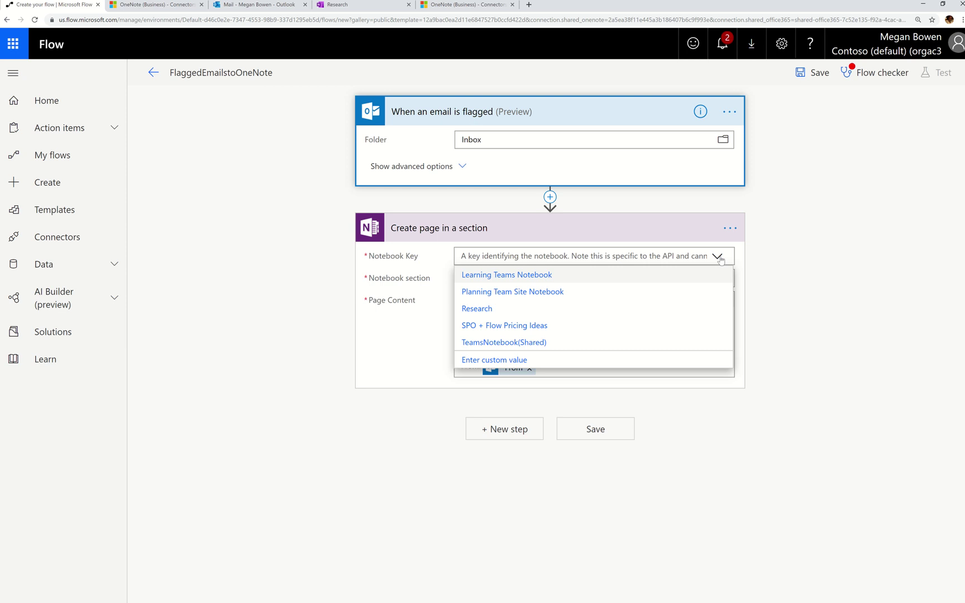
{"action": "left_click", "coordinate": [475, 310]}
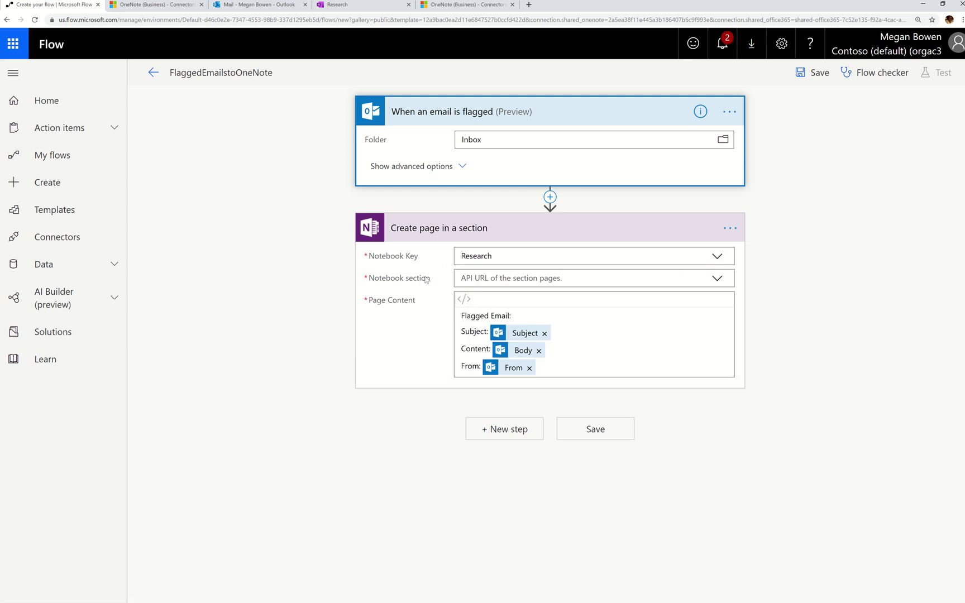
{"action": "left_click", "coordinate": [715, 278]}
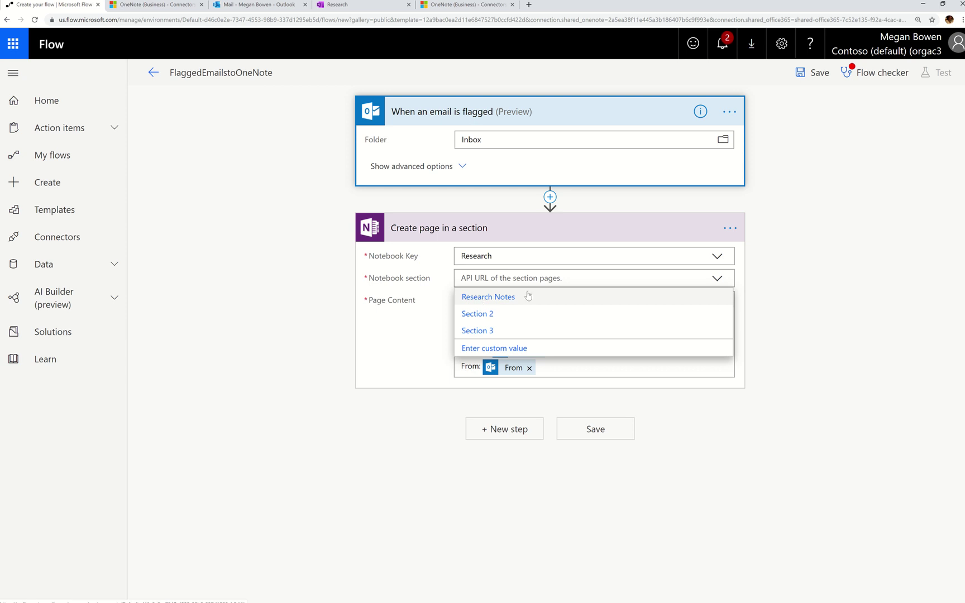
Switch to the Research notebook in OneNote and add a new section named Section 4
{"action": "left_click", "coordinate": [351, 14]}
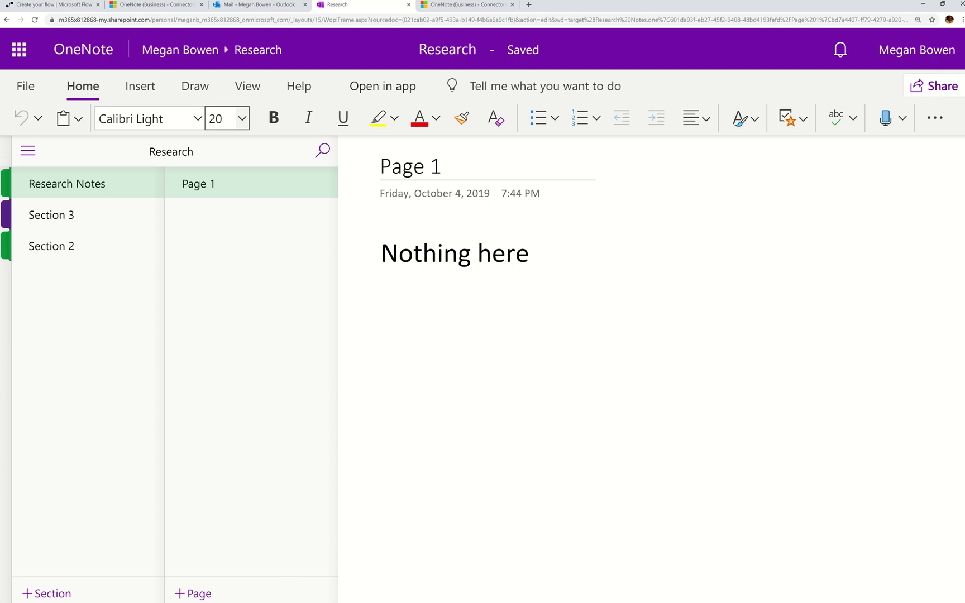
{"action": "left_click", "coordinate": [48, 593]}
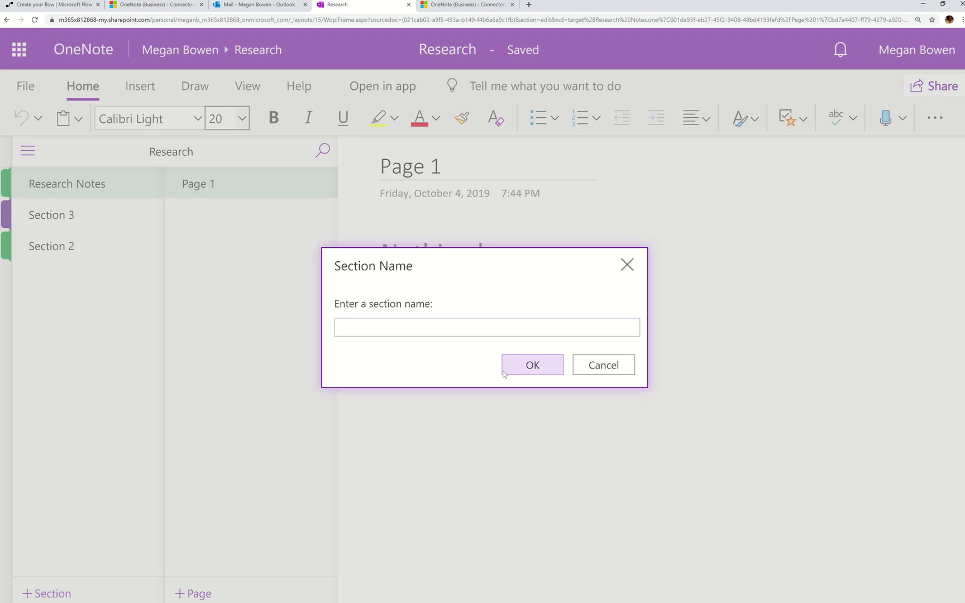
{"action": "type", "text": "Section 4"}
{"action": "left_click", "coordinate": [530, 369]}
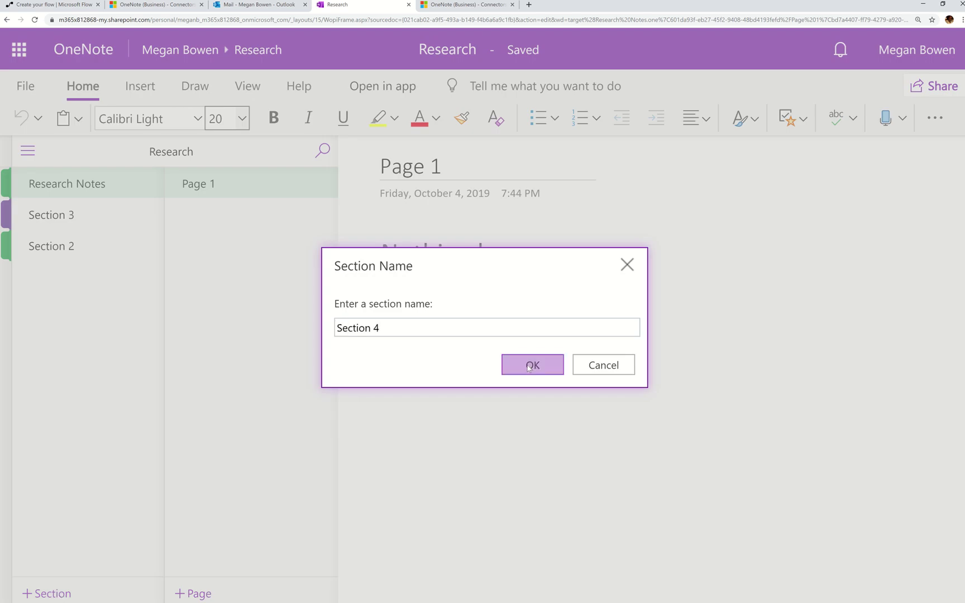
Return to the flow editor, reopen the list of notebook sections, and set the Notebook section to Research Notes
{"action": "left_click", "coordinate": [55, 5]}
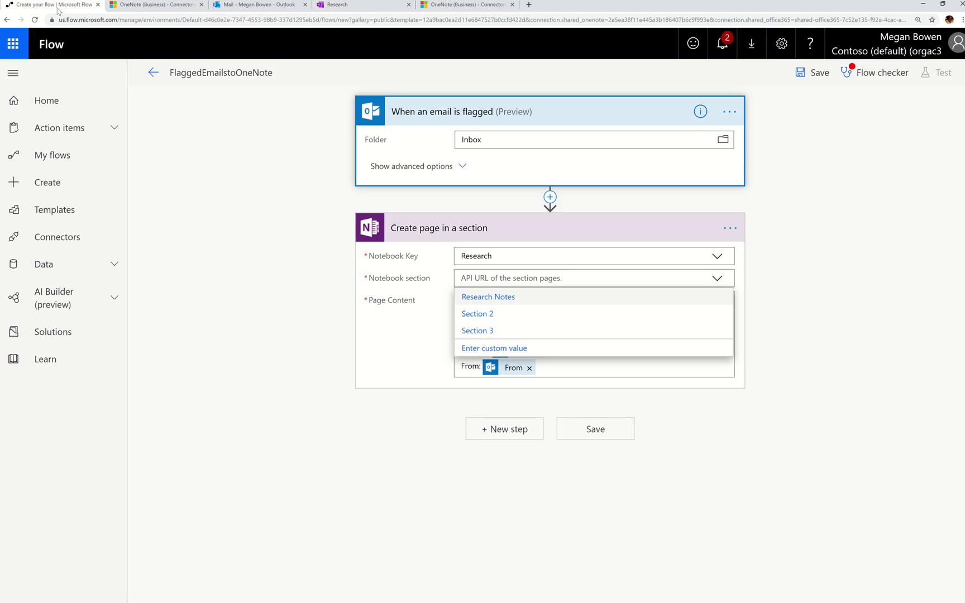
{"action": "left_click", "coordinate": [717, 279]}
{"action": "left_click", "coordinate": [718, 279]}
{"action": "left_click", "coordinate": [468, 298]}
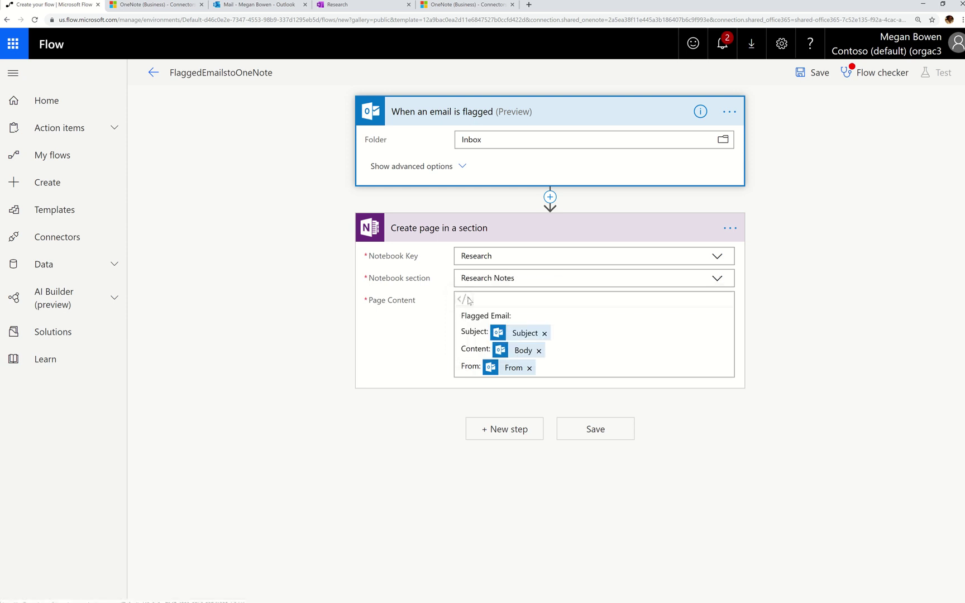
Save the flow, leave the editor for My flows, and reopen FlaggedEmailstoOneNote for editing
{"action": "left_click", "coordinate": [816, 73]}
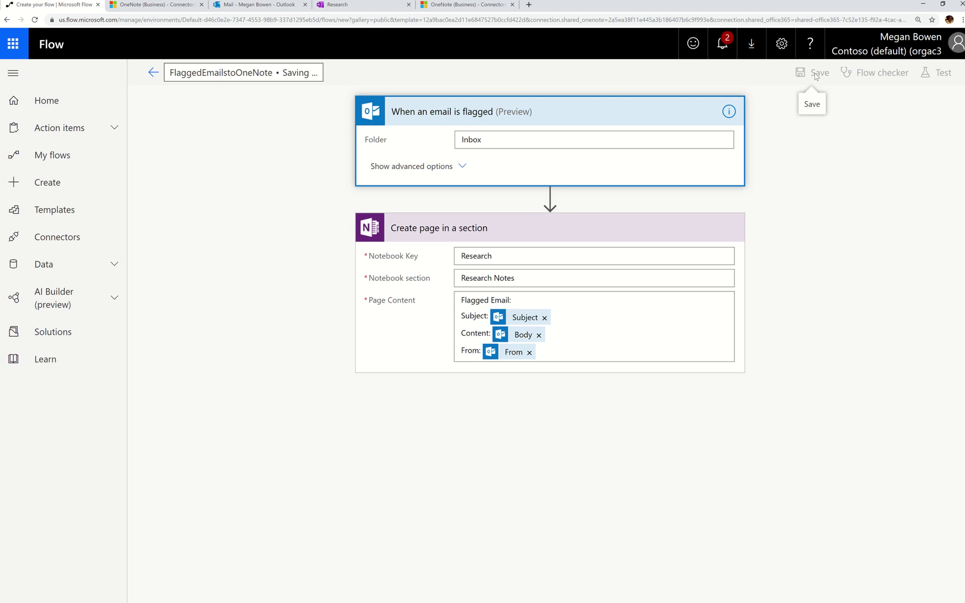
{"action": "left_click", "coordinate": [54, 166]}
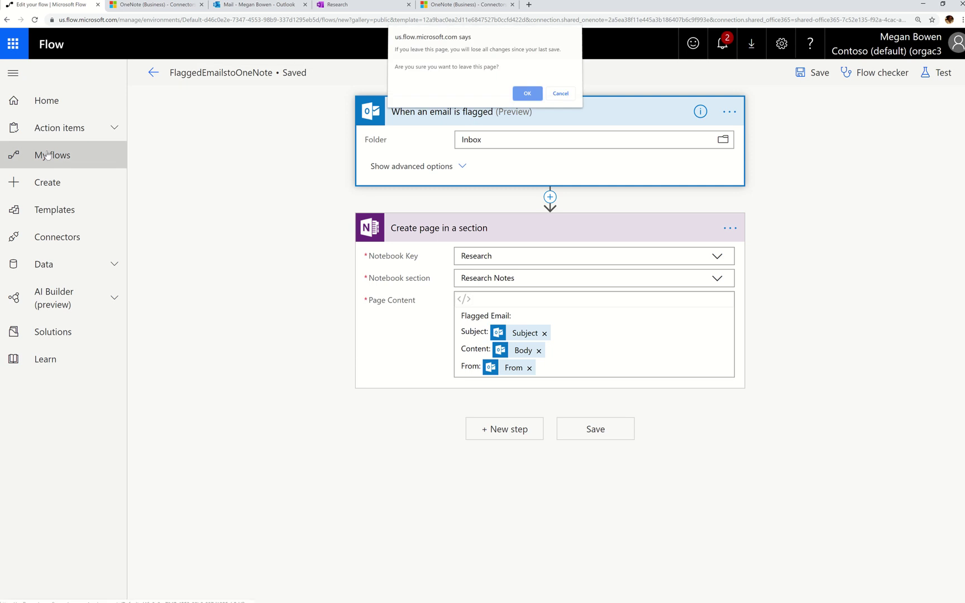
{"action": "left_click", "coordinate": [521, 98]}
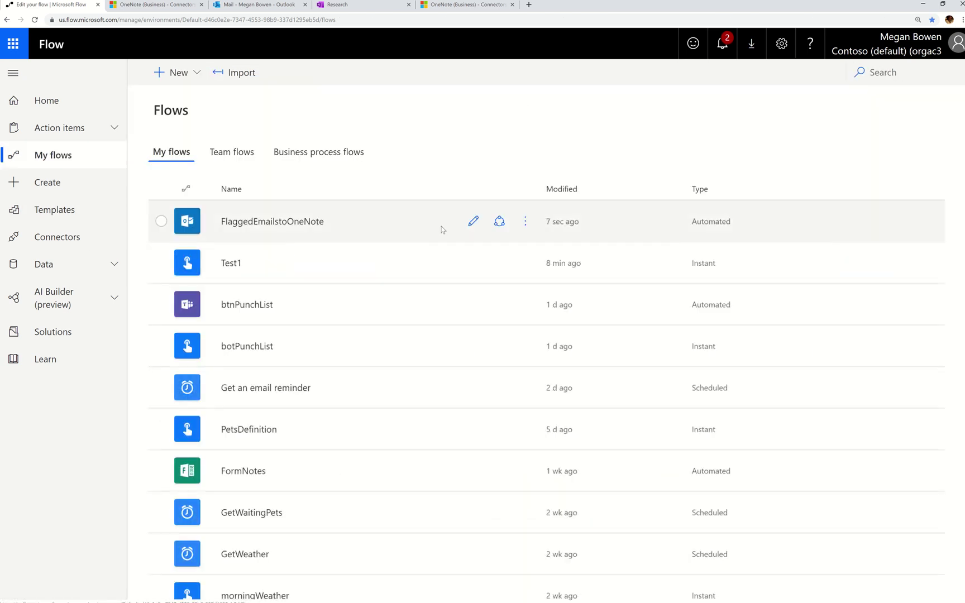
{"action": "left_click", "coordinate": [472, 222]}
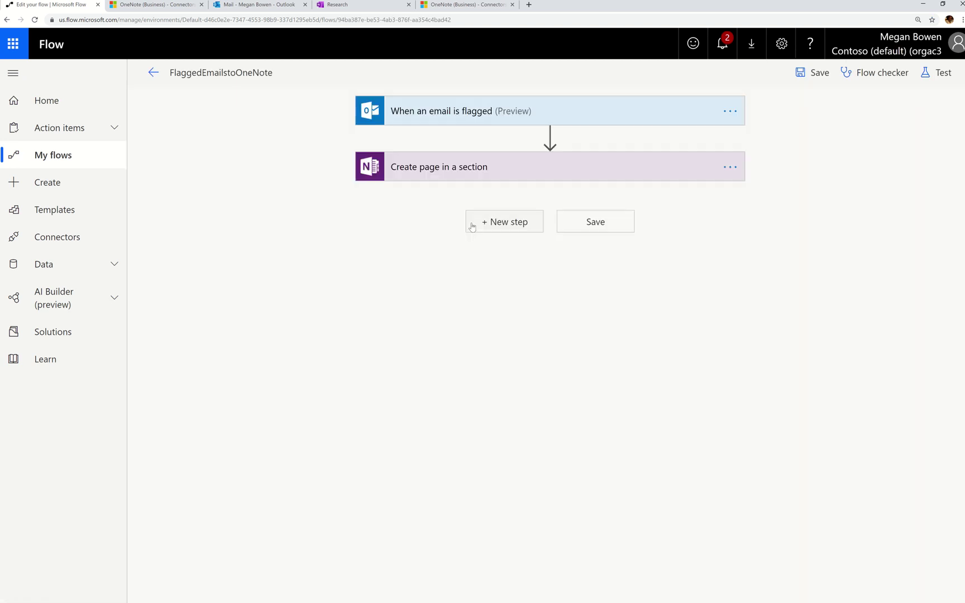
Expand the Create page in a section action and check its available notebook sections, keeping Research Notes
{"action": "left_click", "coordinate": [492, 170]}
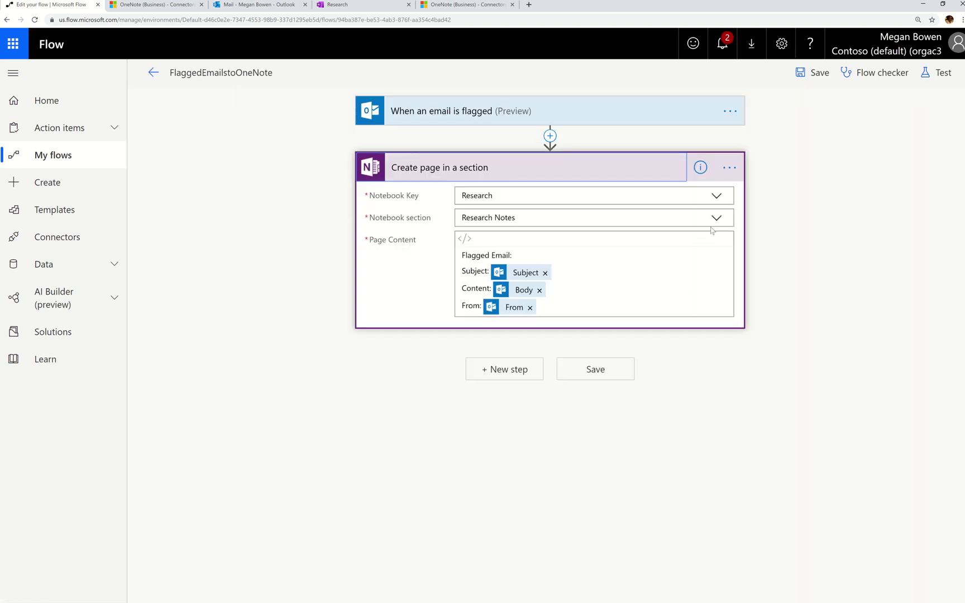
{"action": "left_click", "coordinate": [716, 218]}
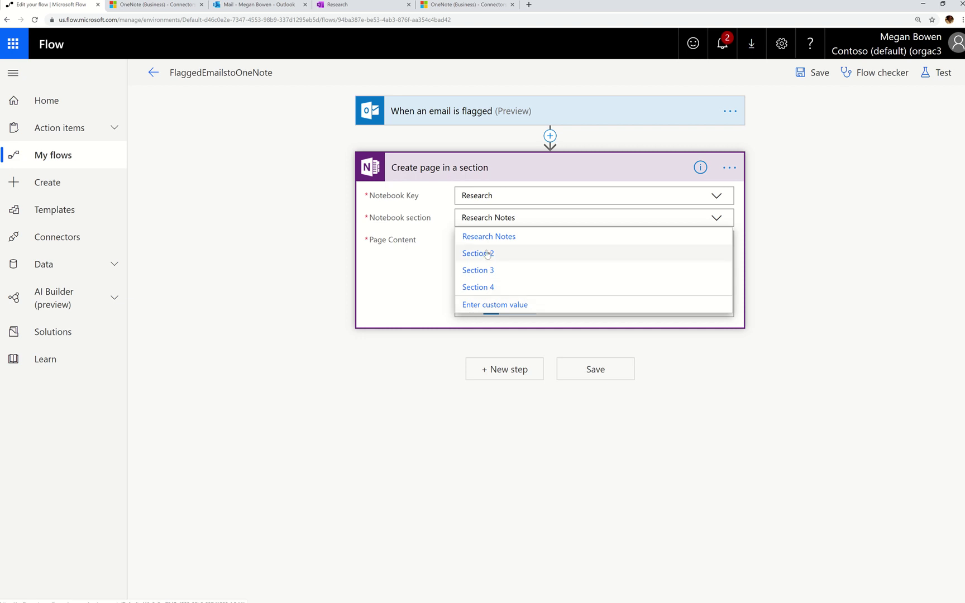
{"action": "left_click", "coordinate": [435, 223]}
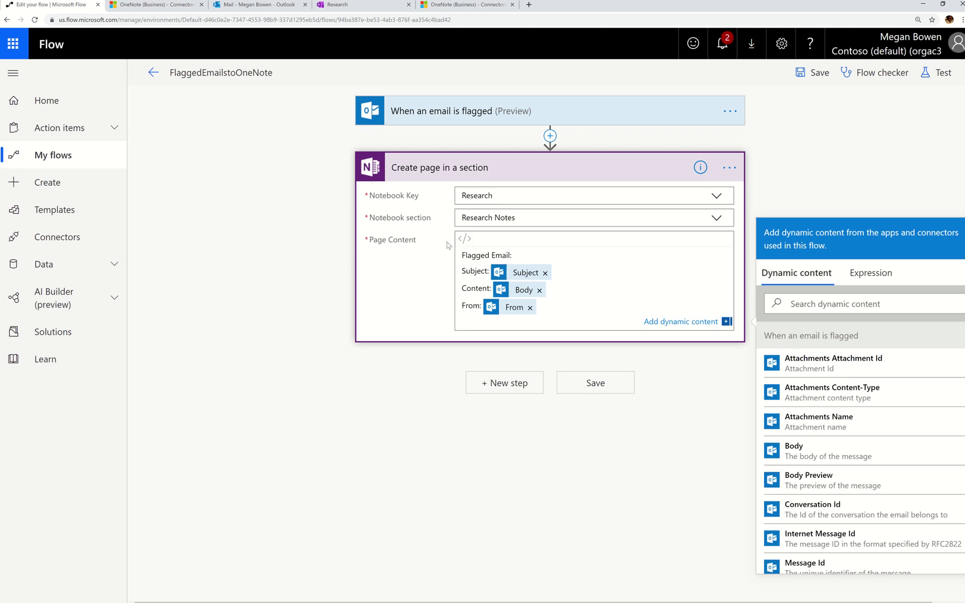
Examine the dynamic content from the flagged-email trigger that is available for the Page Content
{"action": "left_click", "coordinate": [540, 311]}
{"action": "scroll", "coordinate": [894, 447], "scroll_direction": "down", "scroll_amount": 2}
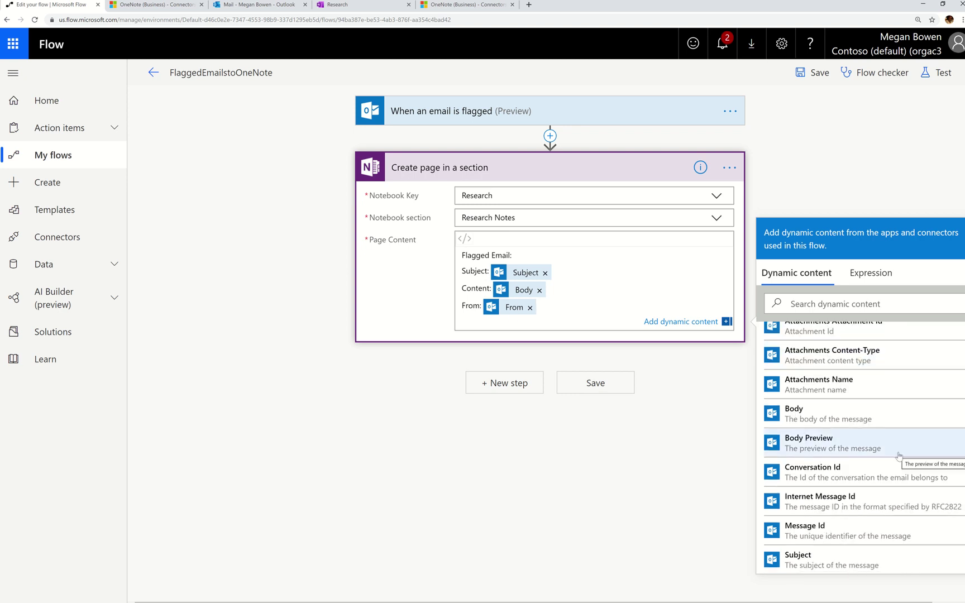
{"action": "scroll", "coordinate": [868, 525], "scroll_direction": "up", "scroll_amount": 2}
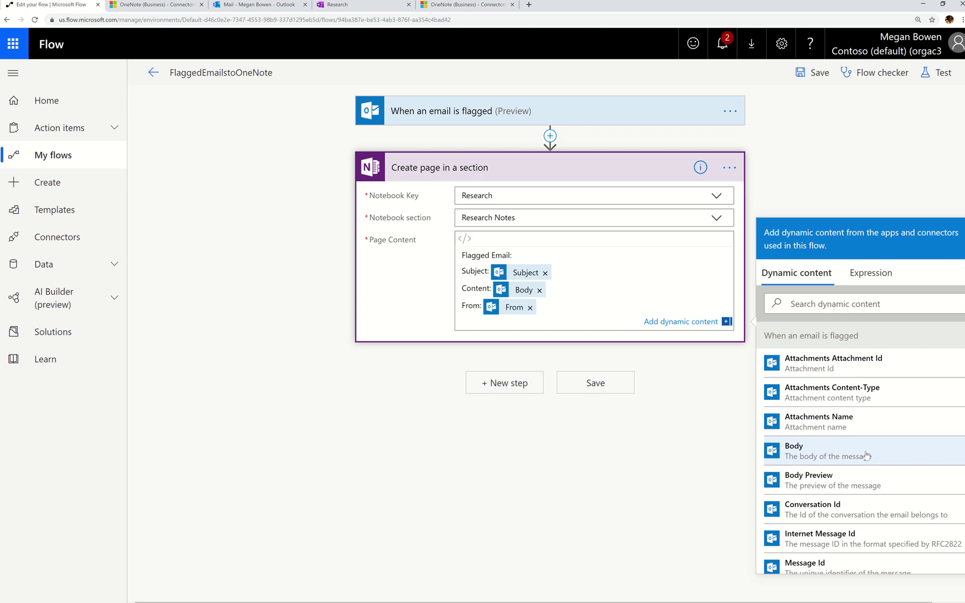
{"action": "scroll", "coordinate": [866, 464], "scroll_direction": "down", "scroll_amount": 2}
{"action": "scroll", "coordinate": [864, 391], "scroll_direction": "up", "scroll_amount": 2}
{"action": "scroll", "coordinate": [831, 545], "scroll_direction": "down", "scroll_amount": 2}
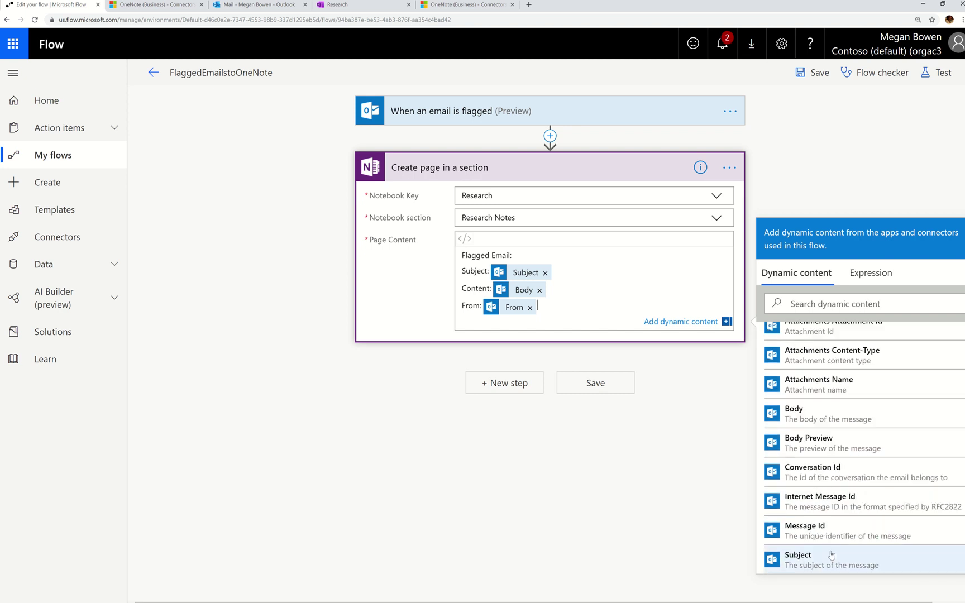
{"action": "scroll", "coordinate": [894, 475], "scroll_direction": "right", "scroll_amount": 1}
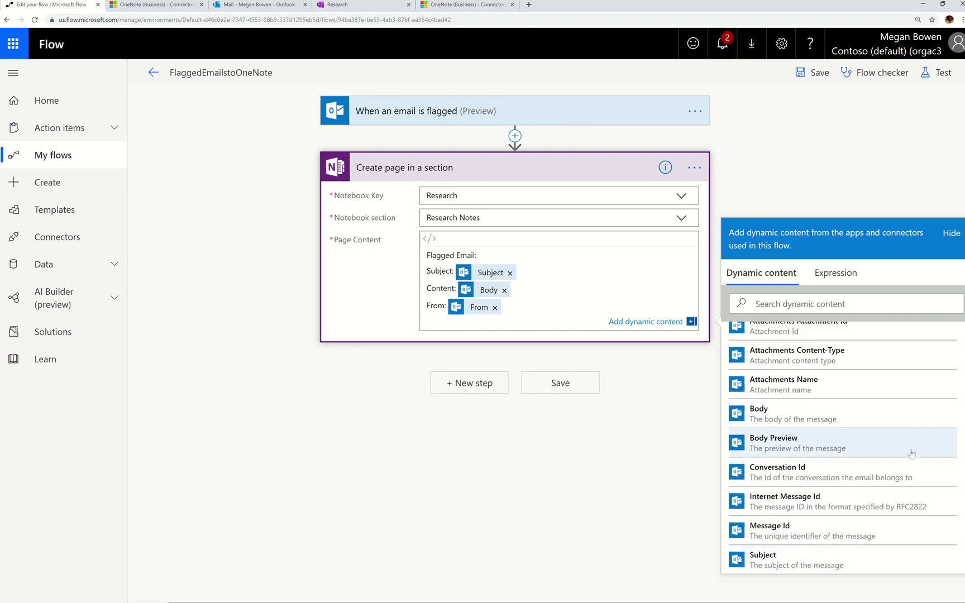
{"action": "scroll", "coordinate": [910, 452], "scroll_direction": "up", "scroll_amount": 1}
{"action": "scroll", "coordinate": [885, 464], "scroll_direction": "down", "scroll_amount": 1}
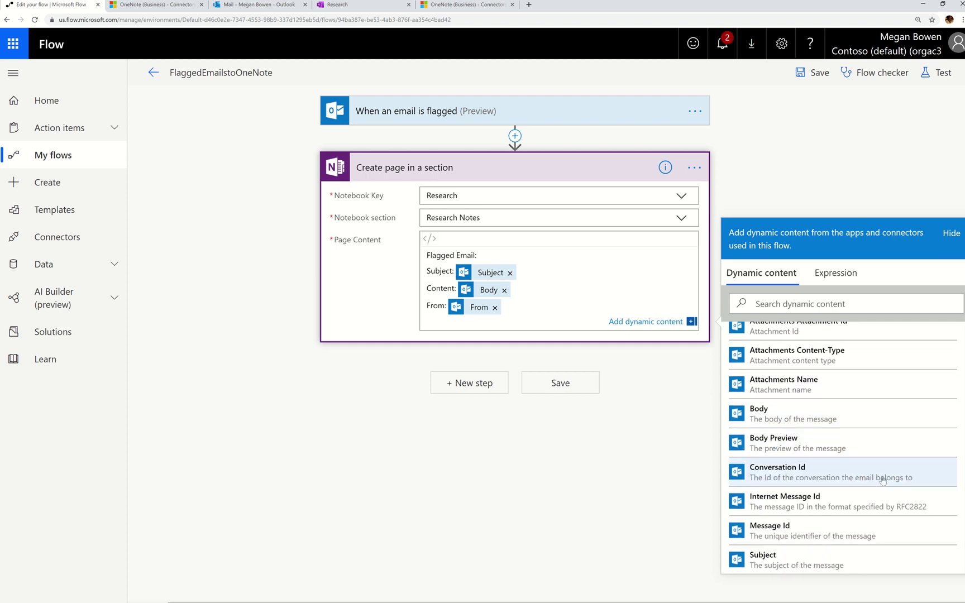
{"action": "scroll", "coordinate": [877, 469], "scroll_direction": "up", "scroll_amount": 1}
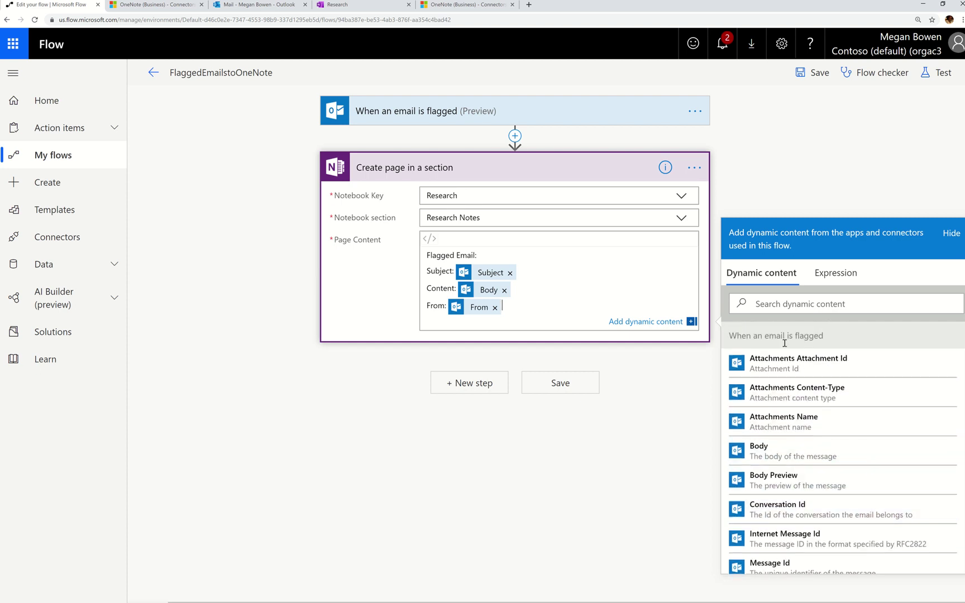
{"action": "scroll", "coordinate": [801, 440], "scroll_direction": "down", "scroll_amount": 1}
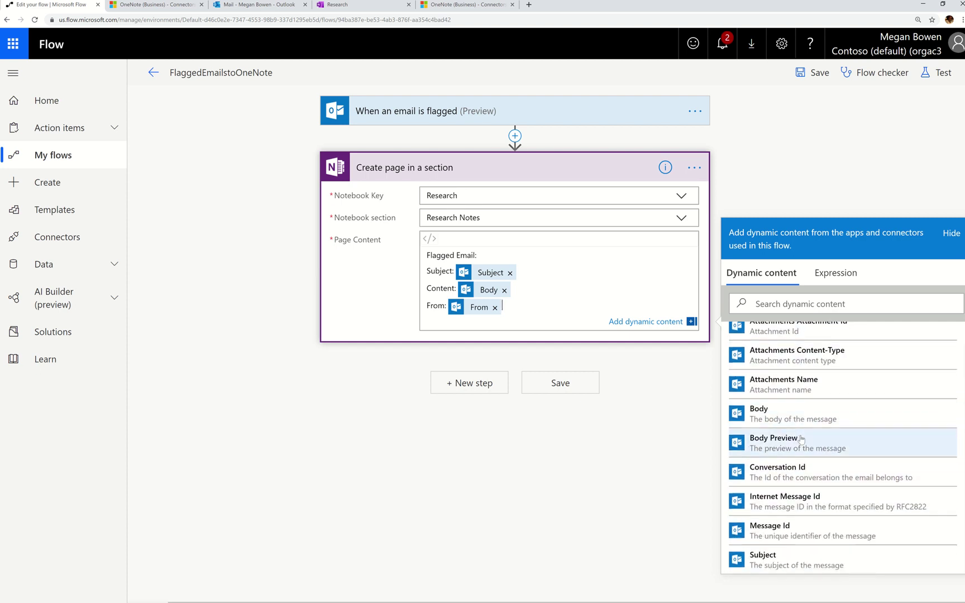
Replace the Flagged Email heading in the Page Content with "Customer sent research and data shown below:" and insert a blank line above it
{"action": "scroll", "coordinate": [848, 340], "scroll_direction": "up", "scroll_amount": 1}
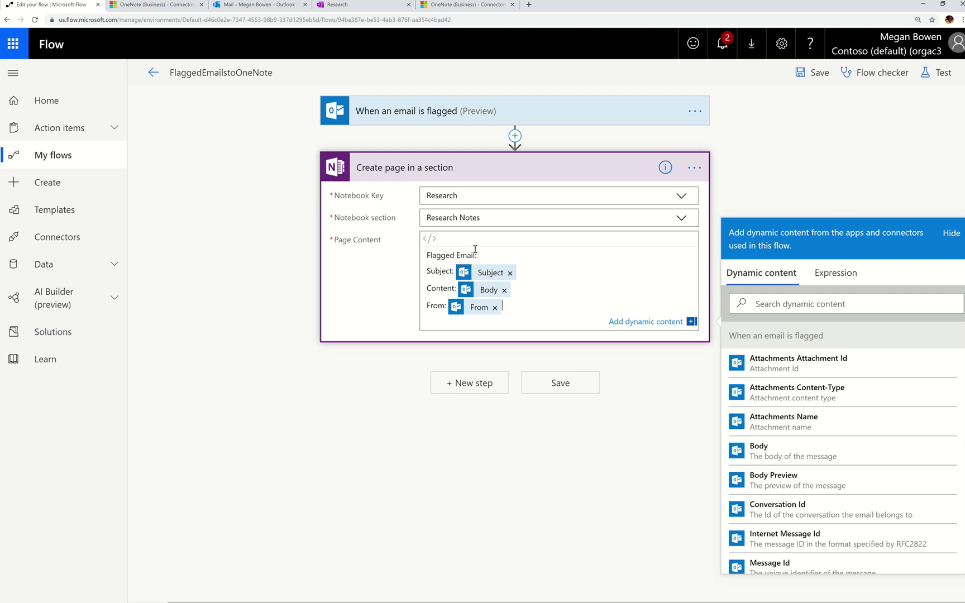
{"action": "left_click_drag", "start_coordinate": [476, 250], "coordinate": [426, 247]}
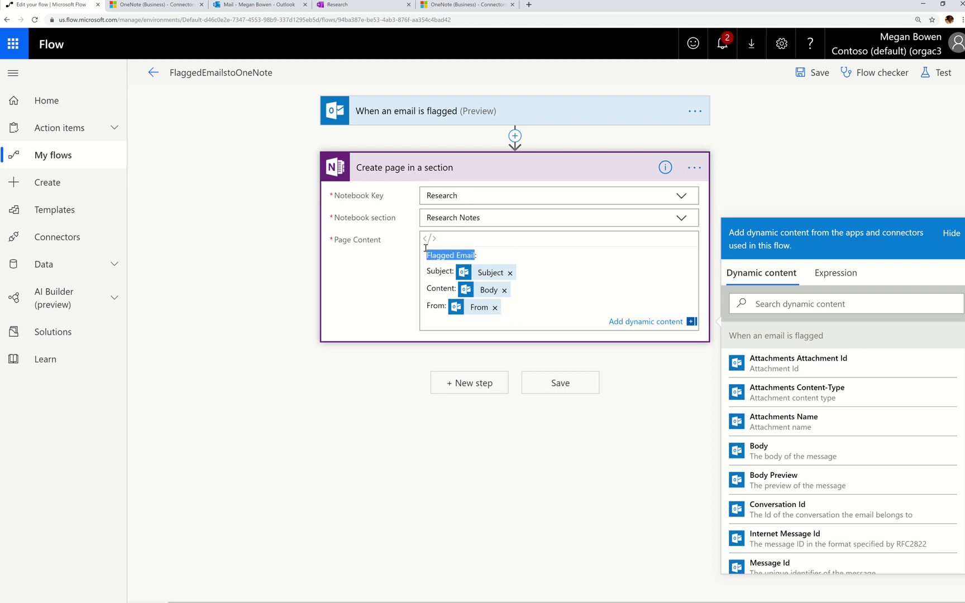
{"action": "type", "text": "Customer sent rese"}
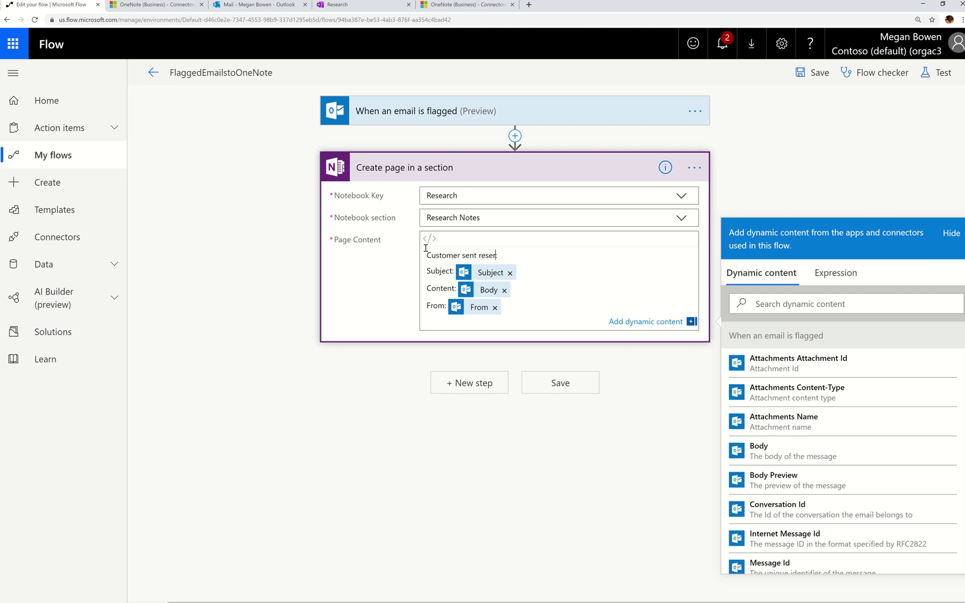
{"action": "type", "text": "arch and :data shown below"}
{"action": "left_click", "coordinate": [426, 248]}
{"action": "key", "text": "Return"}
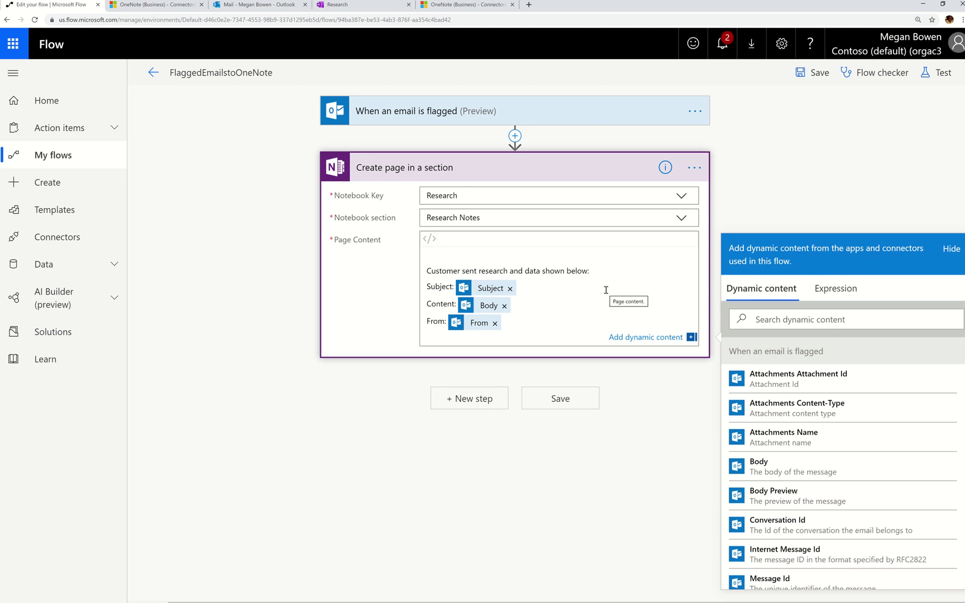
{"action": "left_click", "coordinate": [430, 243]}
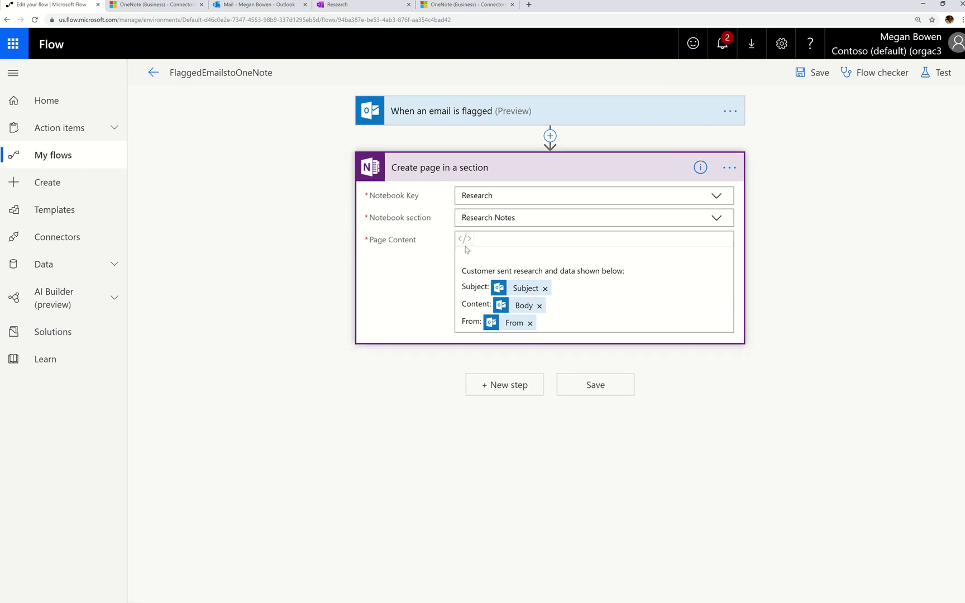
{"action": "left_click", "coordinate": [613, 302]}
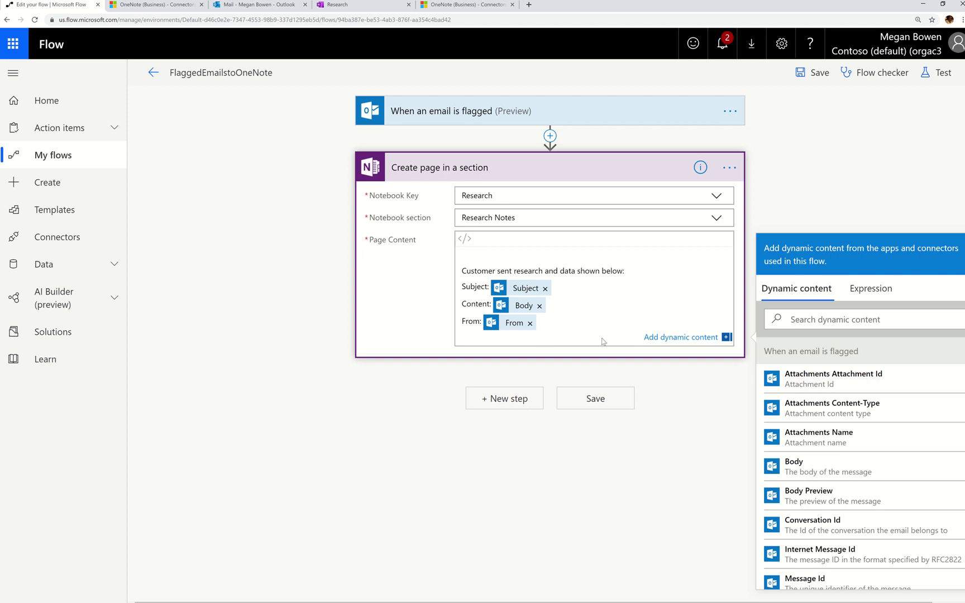
Save the flow and return to the My flows list
{"action": "left_click", "coordinate": [595, 407]}
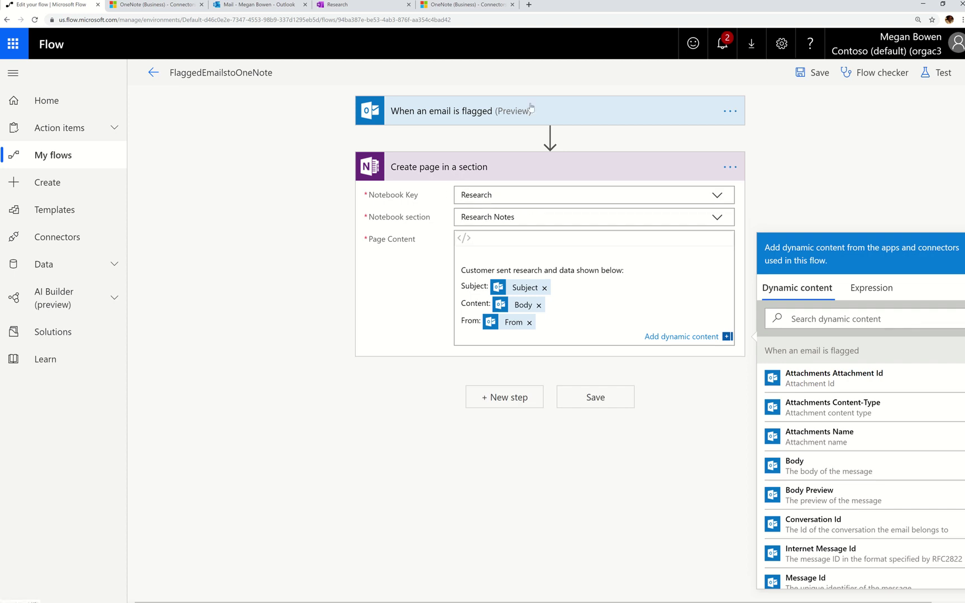
{"action": "left_click", "coordinate": [816, 73]}
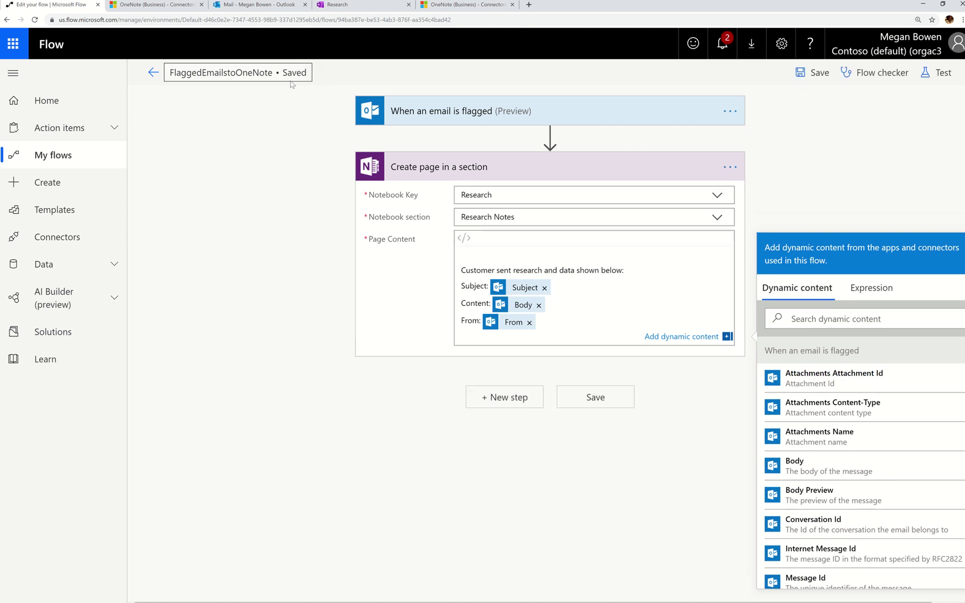
{"action": "left_click", "coordinate": [53, 159]}
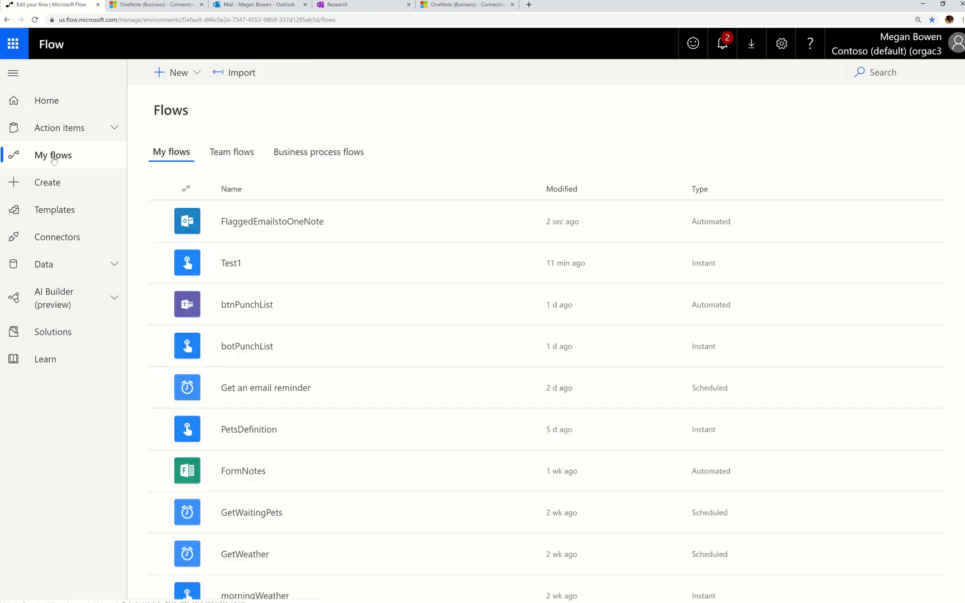
Switch to Outlook, mark the Simple email message's flag as complete, and flag the message again
{"action": "left_click", "coordinate": [244, 7]}
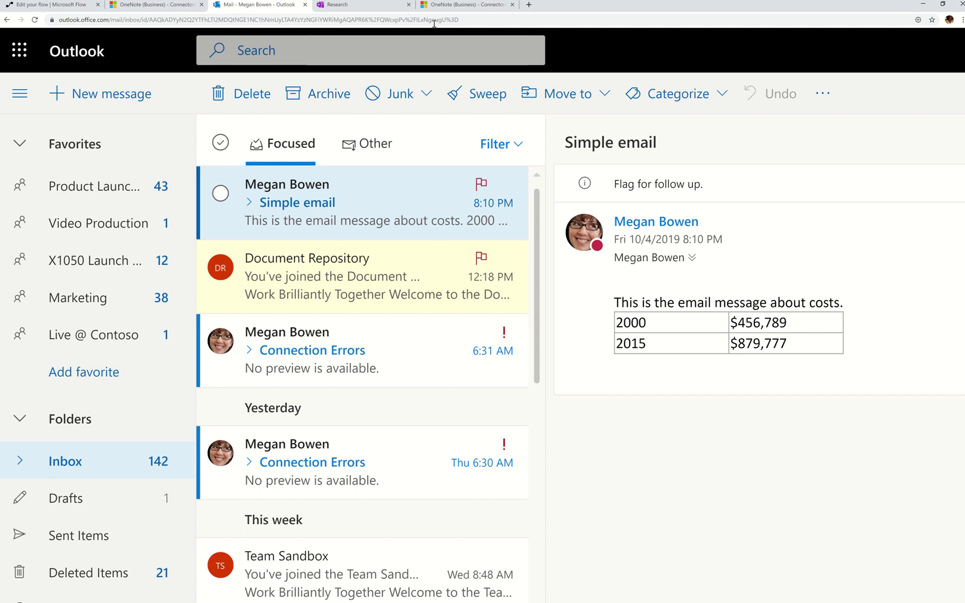
{"action": "left_click", "coordinate": [327, 453]}
{"action": "left_click", "coordinate": [346, 215]}
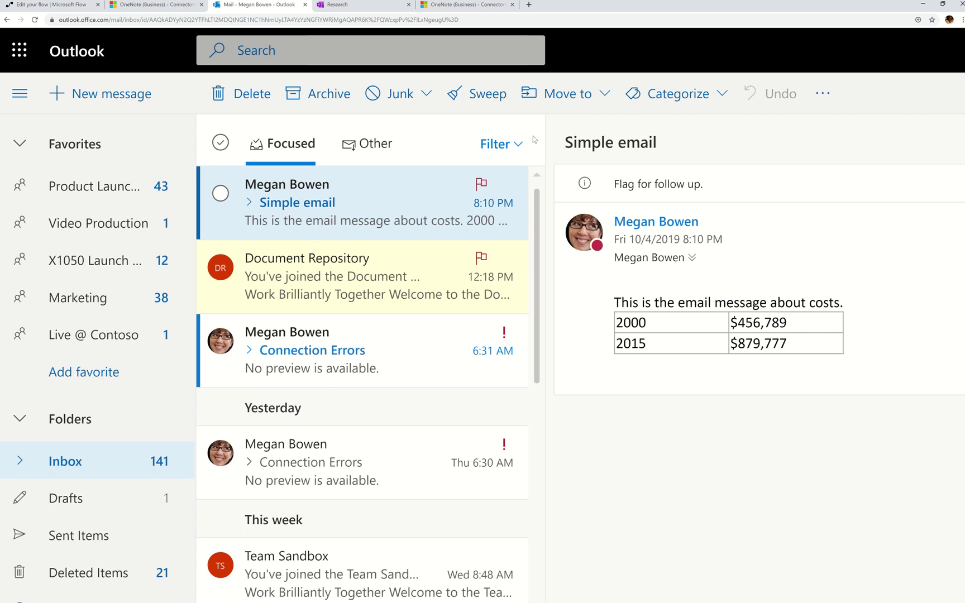
{"action": "left_click", "coordinate": [480, 184]}
{"action": "scroll", "coordinate": [491, 178], "scroll_direction": "down", "scroll_amount": 2}
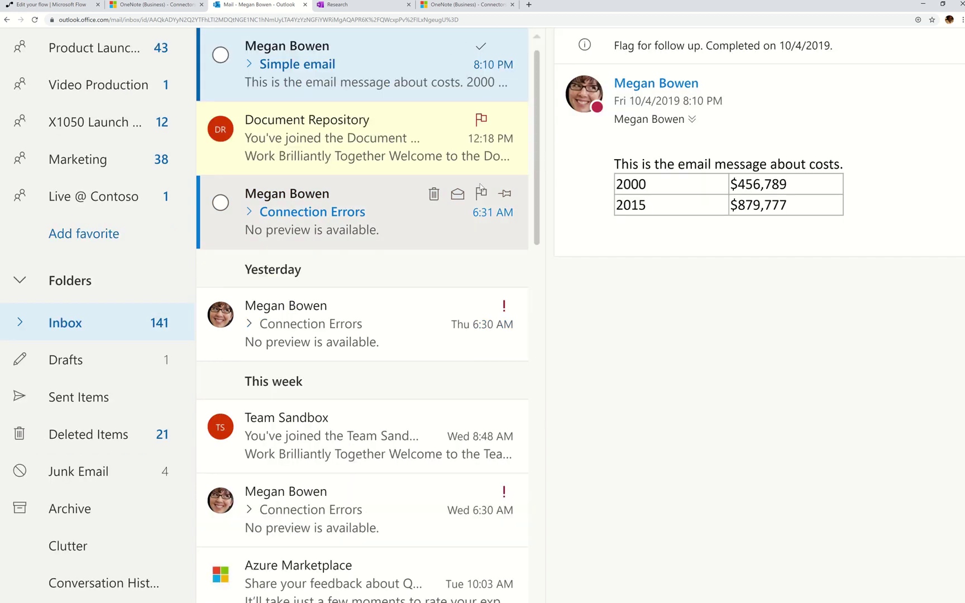
{"action": "scroll", "coordinate": [507, 173], "scroll_direction": "up", "scroll_amount": 2}
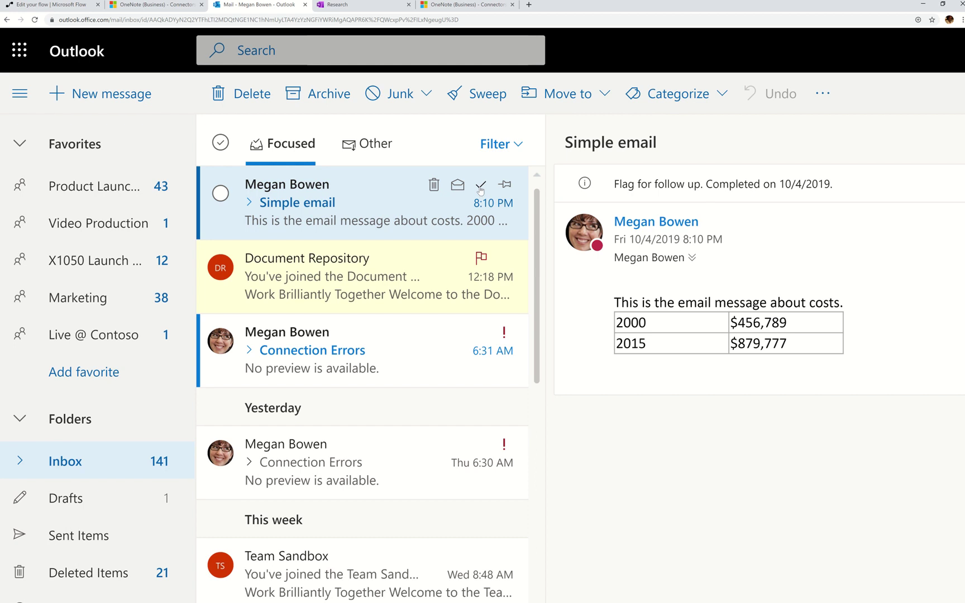
{"action": "left_click", "coordinate": [480, 185]}
{"action": "scroll", "coordinate": [481, 186], "scroll_direction": "down", "scroll_amount": 3}
{"action": "scroll", "coordinate": [481, 67], "scroll_direction": "up", "scroll_amount": 3}
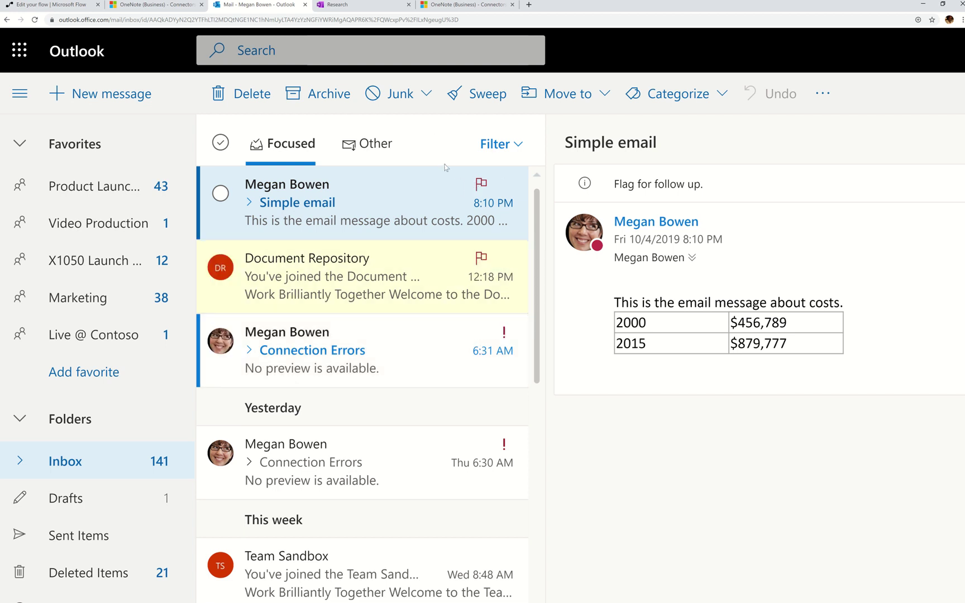
Switch back to Flow, open the FlaggedEmailstoOneNote details, check all its runs, and return to the details page
{"action": "left_click", "coordinate": [20, 5]}
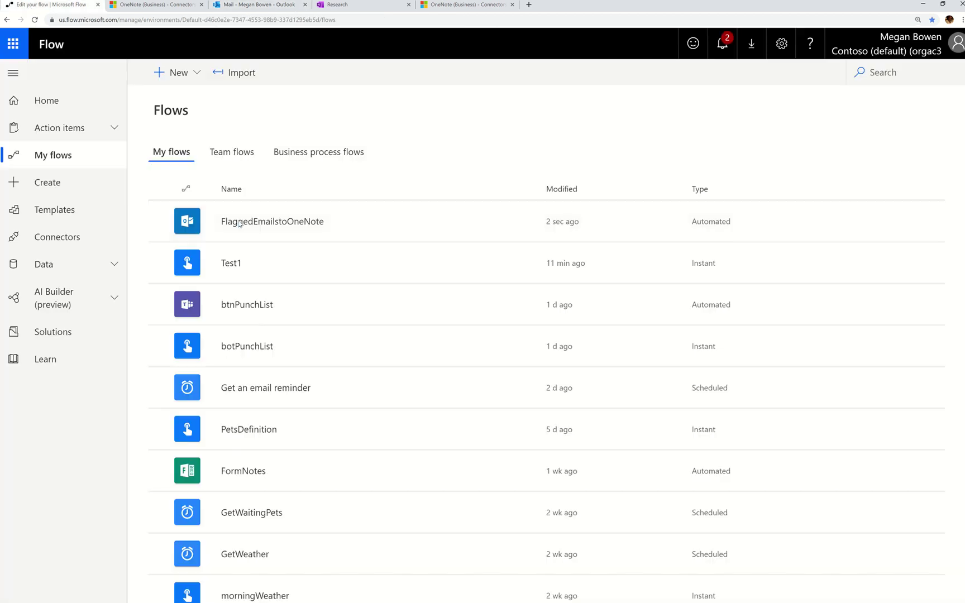
{"action": "left_click", "coordinate": [301, 226]}
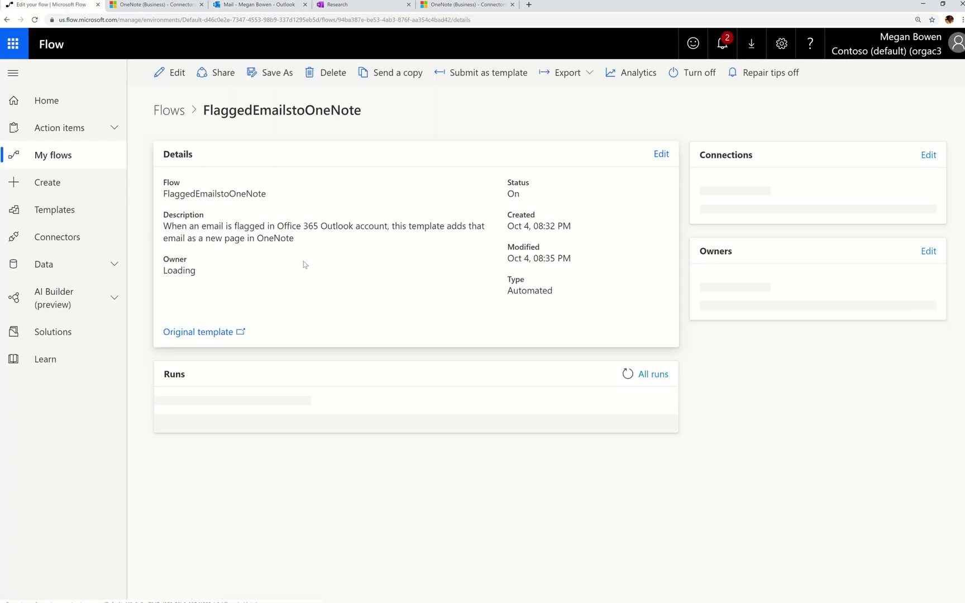
{"action": "left_click", "coordinate": [653, 375]}
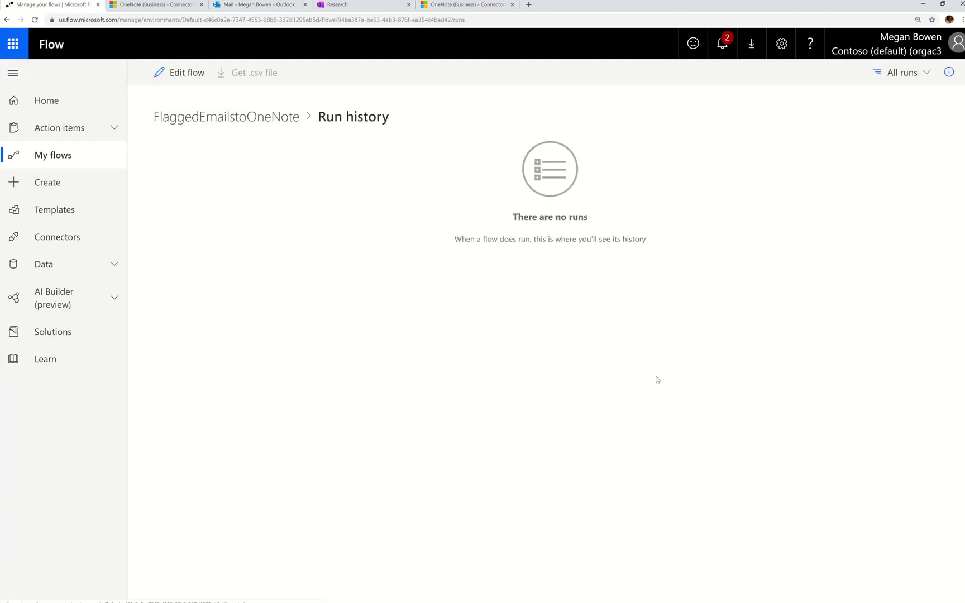
{"action": "left_click", "coordinate": [226, 116]}
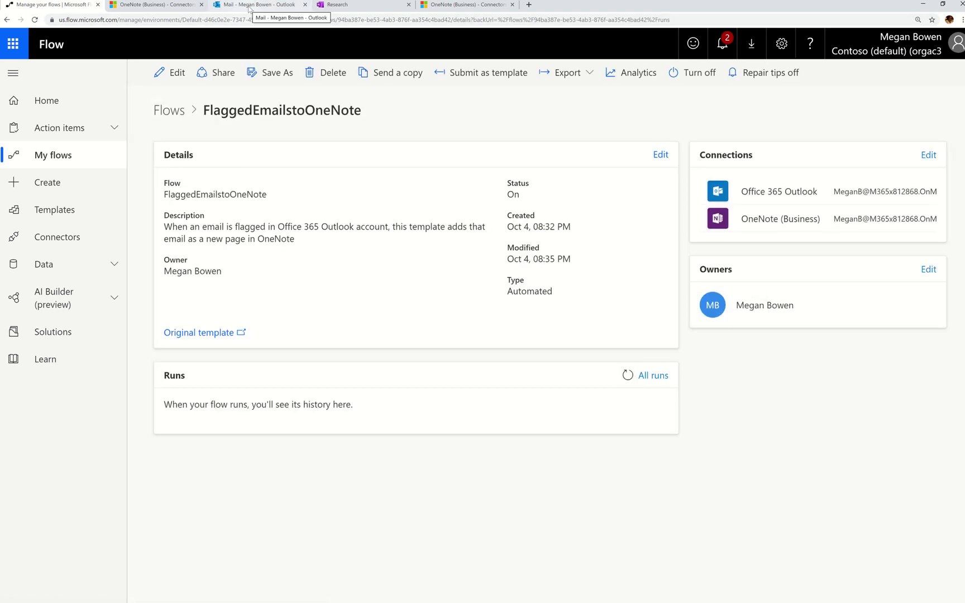
Switch to the OneNote (Business) connector documentation and review its throttling limits and known limitations
{"action": "left_click", "coordinate": [249, 9]}
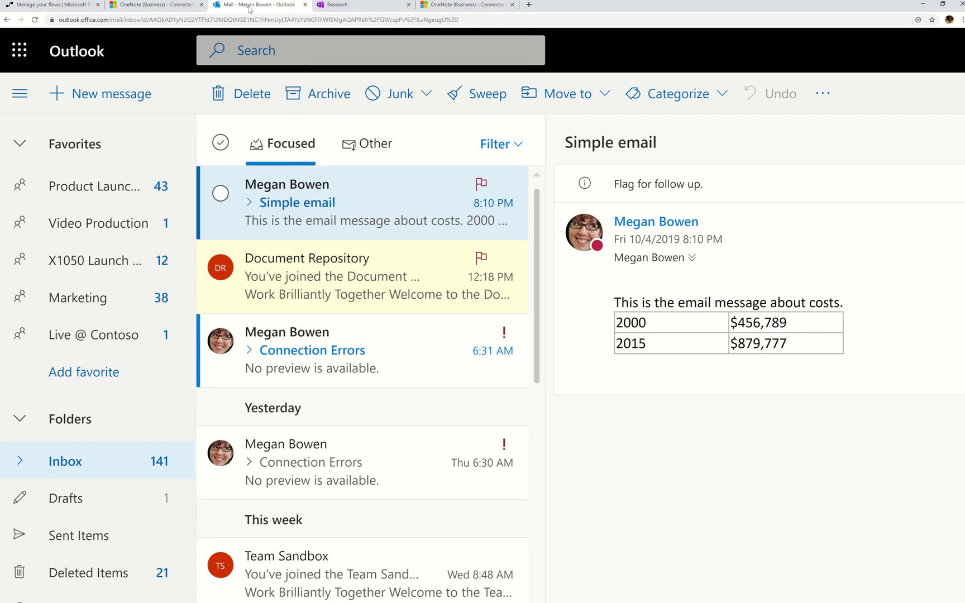
{"action": "left_click", "coordinate": [456, 6]}
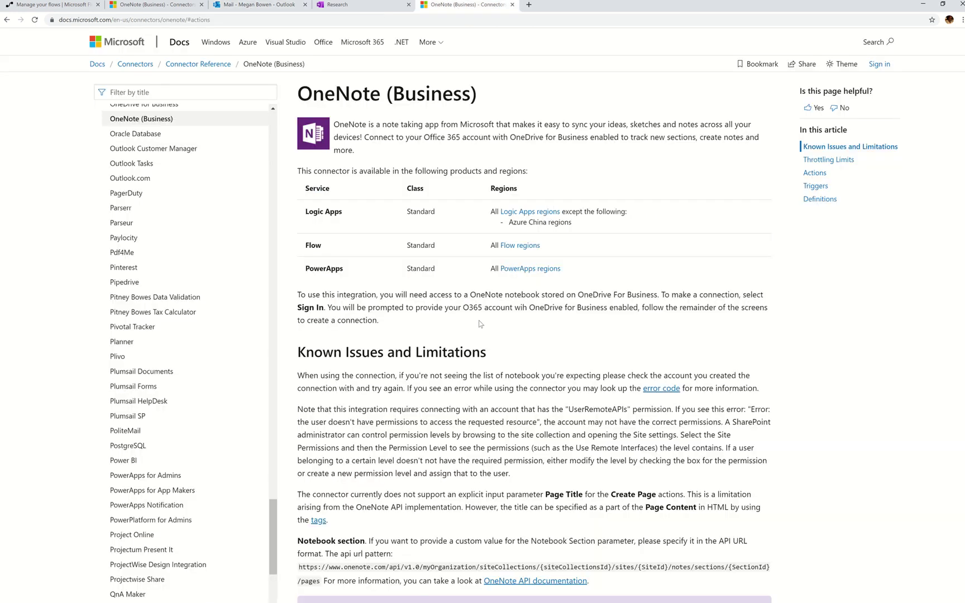
{"action": "scroll", "coordinate": [480, 330], "scroll_direction": "down", "scroll_amount": 7}
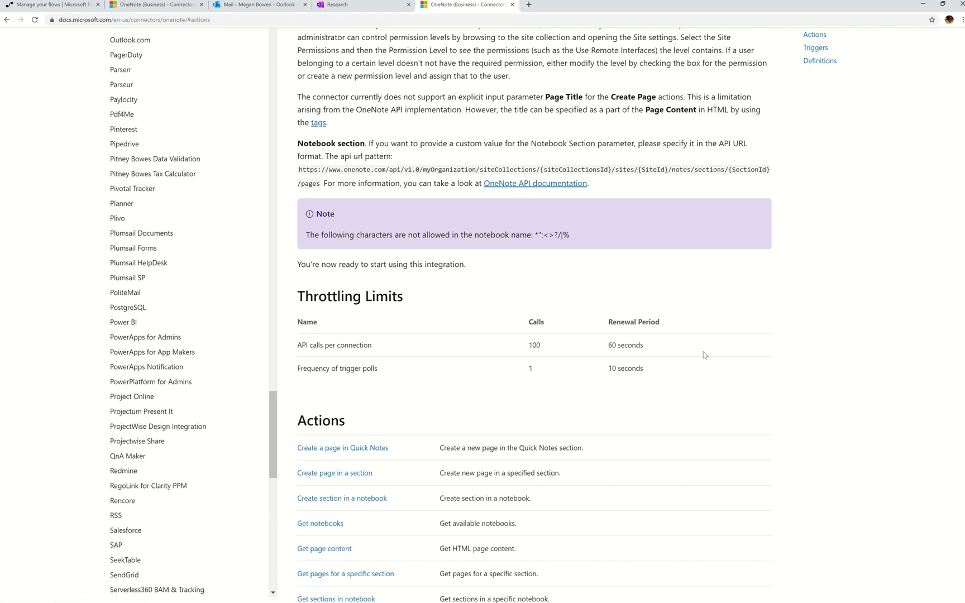
{"action": "scroll", "coordinate": [670, 350], "scroll_direction": "up", "scroll_amount": 7}
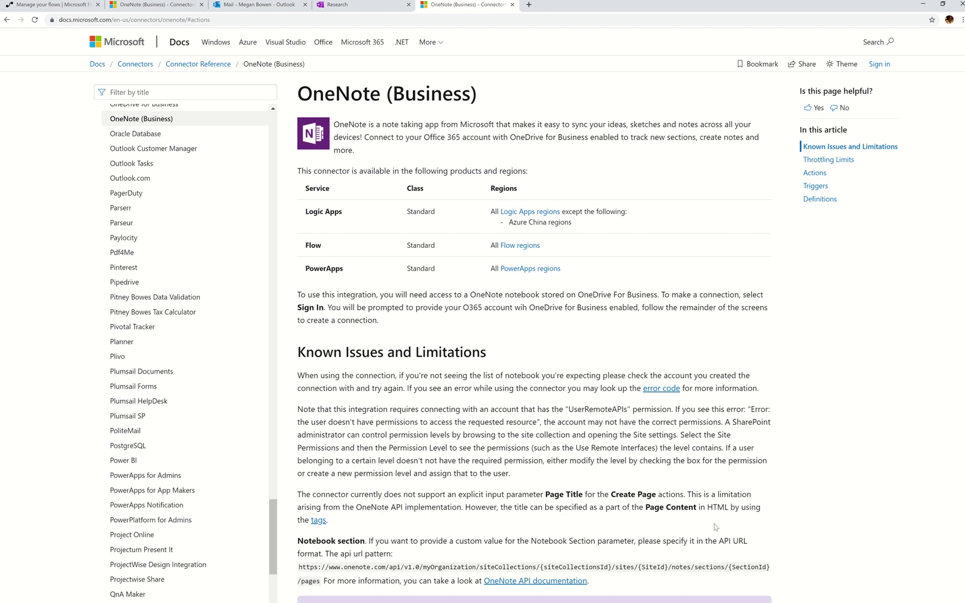
Return to Flow, refresh the FlaggedEmailstoOneNote details page, and open the latest run
{"action": "left_click", "coordinate": [271, 8]}
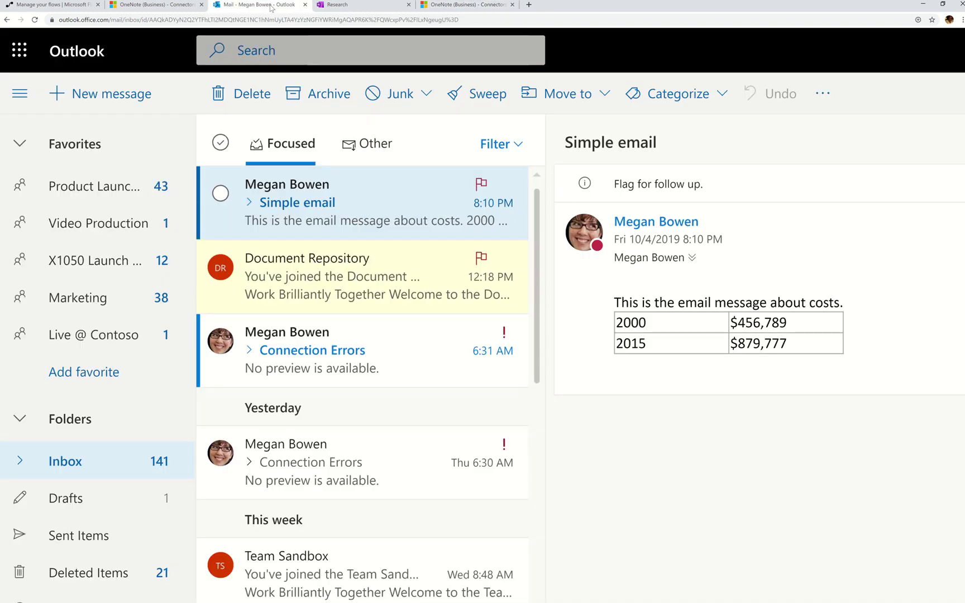
{"action": "left_click", "coordinate": [45, 7]}
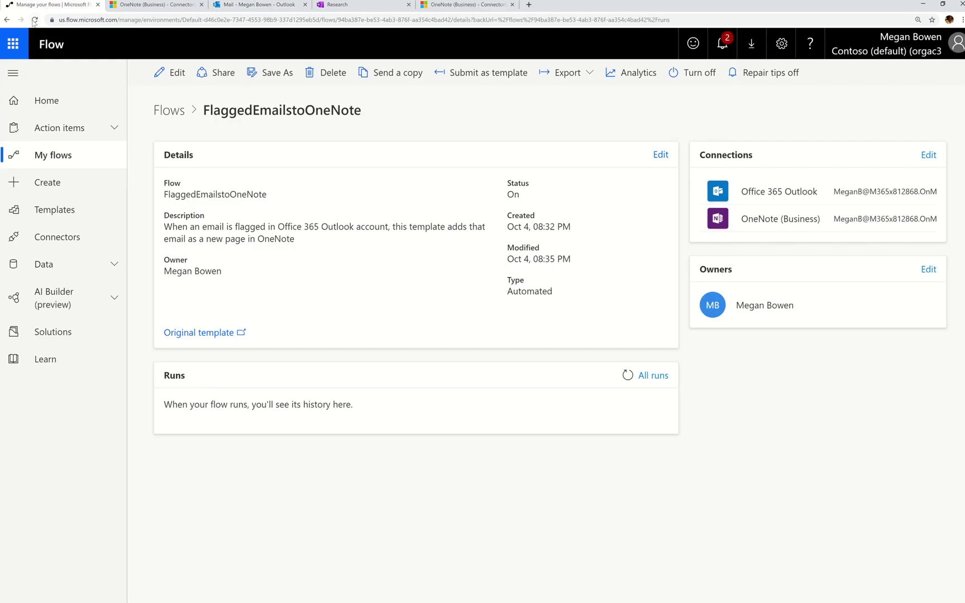
{"action": "left_click", "coordinate": [34, 20]}
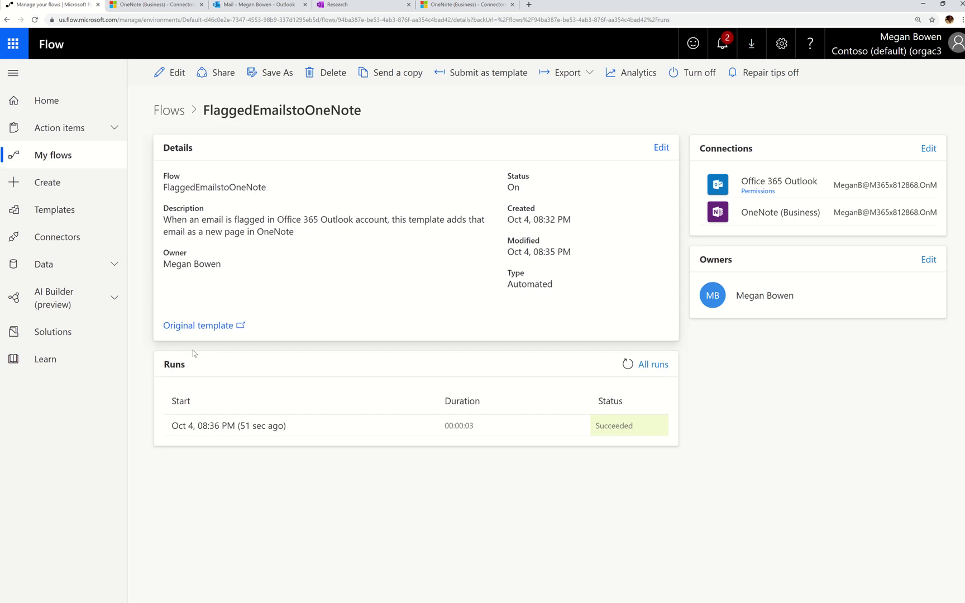
{"action": "left_click", "coordinate": [251, 426]}
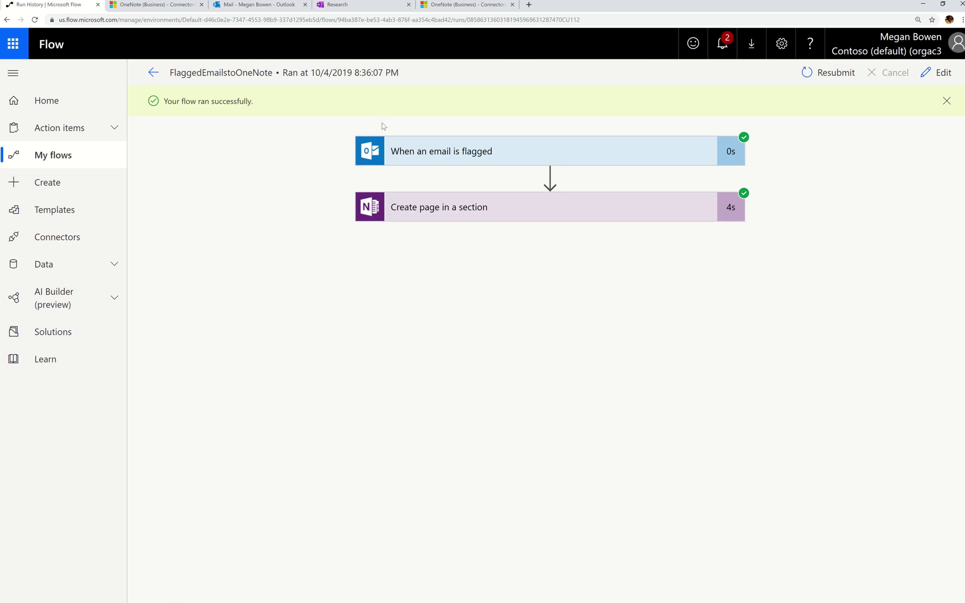
Expand the When an email is flagged trigger in the run and examine its inputs, output headers and body
{"action": "left_click", "coordinate": [458, 155]}
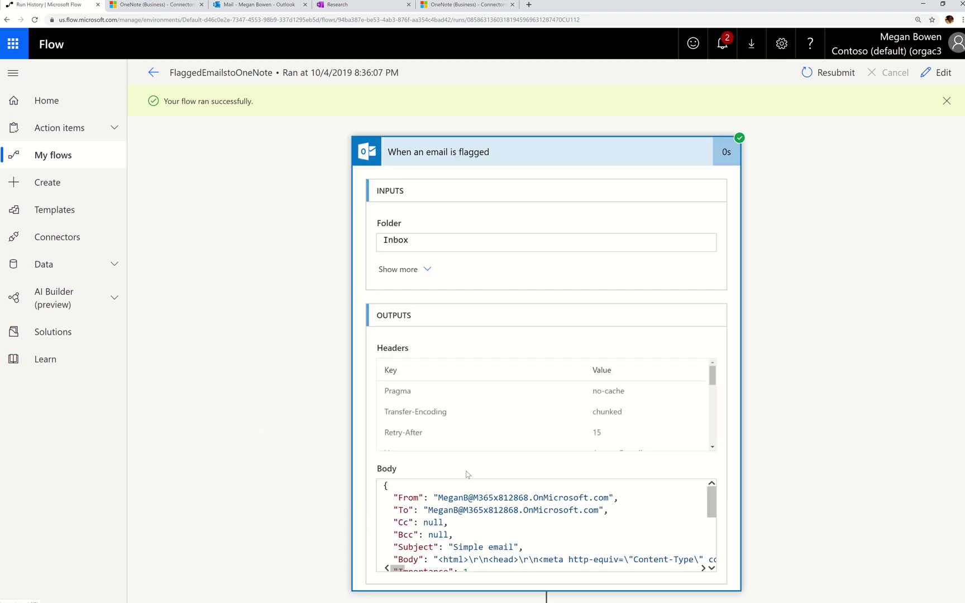
{"action": "scroll", "coordinate": [472, 469], "scroll_direction": "down", "scroll_amount": 1}
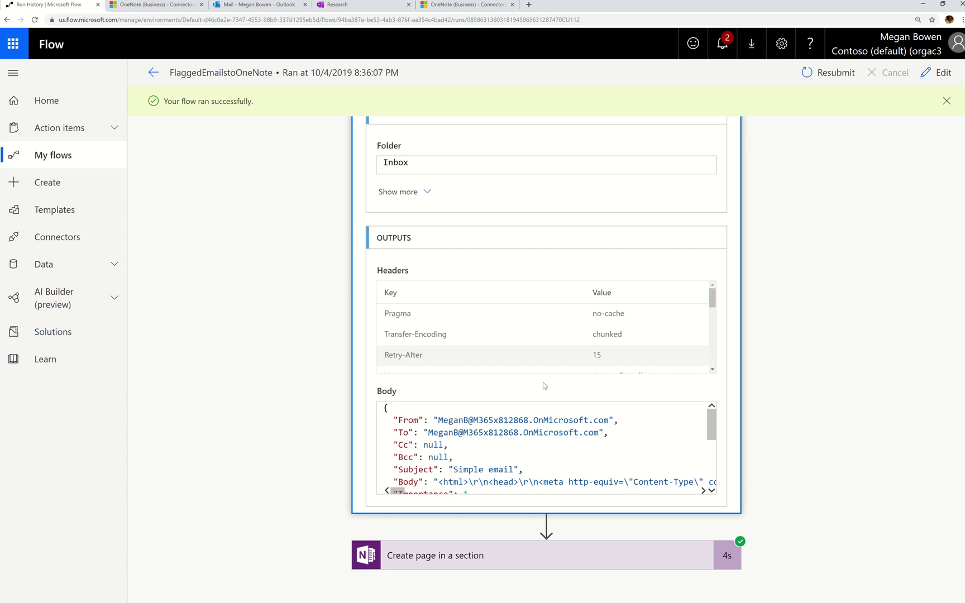
{"action": "scroll", "coordinate": [535, 422], "scroll_direction": "down", "scroll_amount": 5}
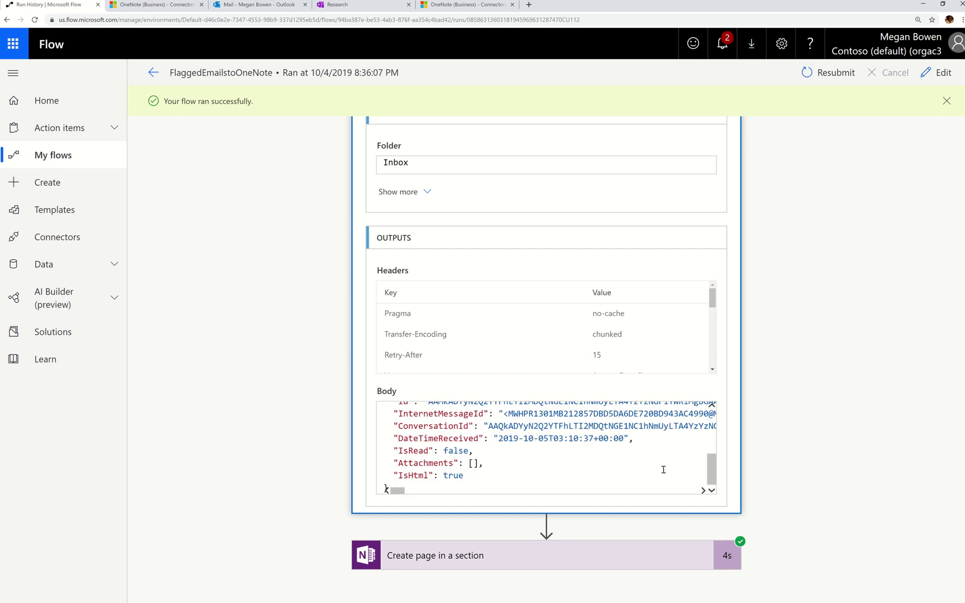
{"action": "scroll", "coordinate": [642, 472], "scroll_direction": "down", "scroll_amount": 1}
Expand the Create page in a section action in the run and examine its inputs and full outputs
{"action": "left_click", "coordinate": [522, 549]}
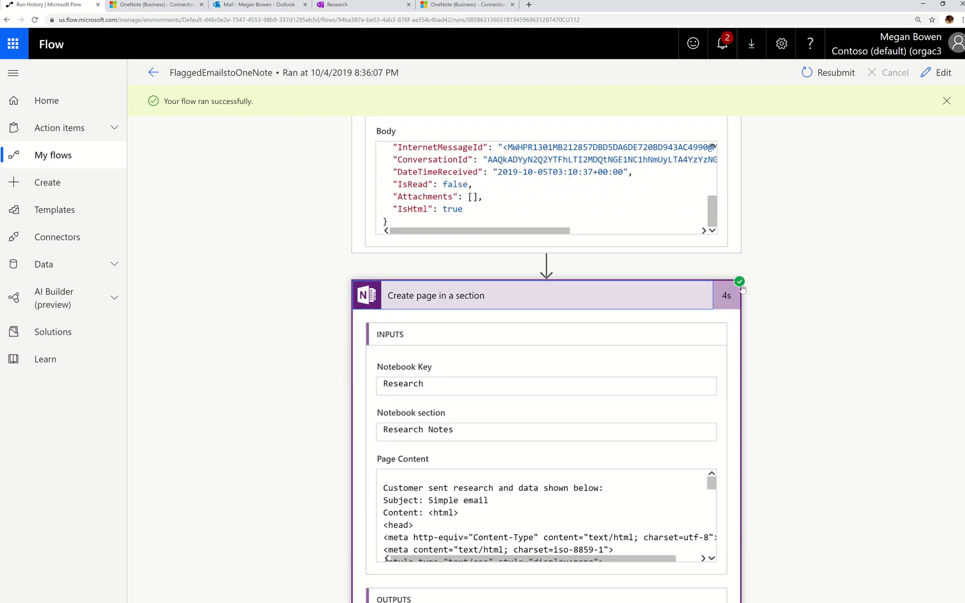
{"action": "scroll", "coordinate": [636, 463], "scroll_direction": "down", "scroll_amount": 2}
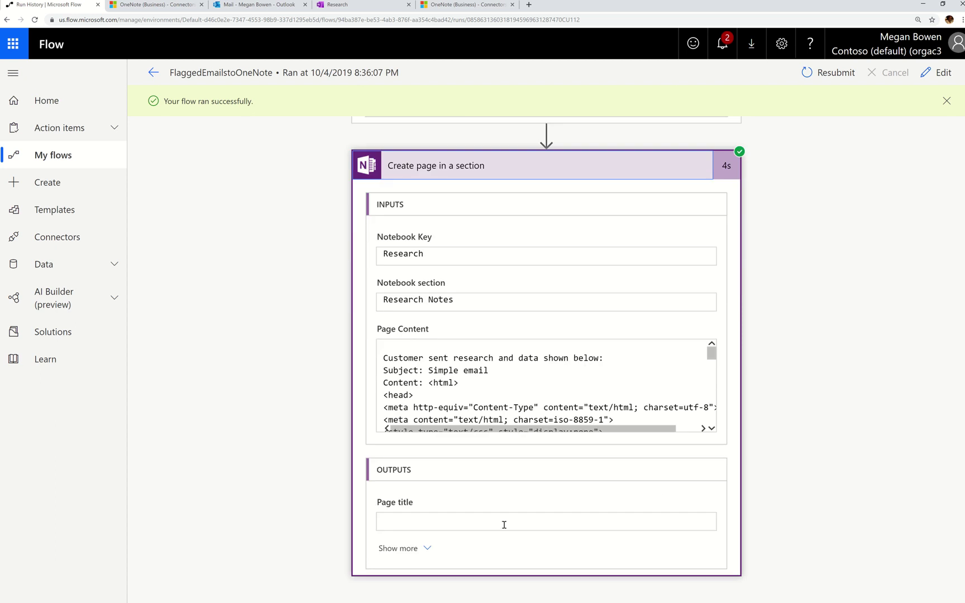
{"action": "left_click", "coordinate": [427, 549]}
{"action": "scroll", "coordinate": [672, 496], "scroll_direction": "down", "scroll_amount": 5}
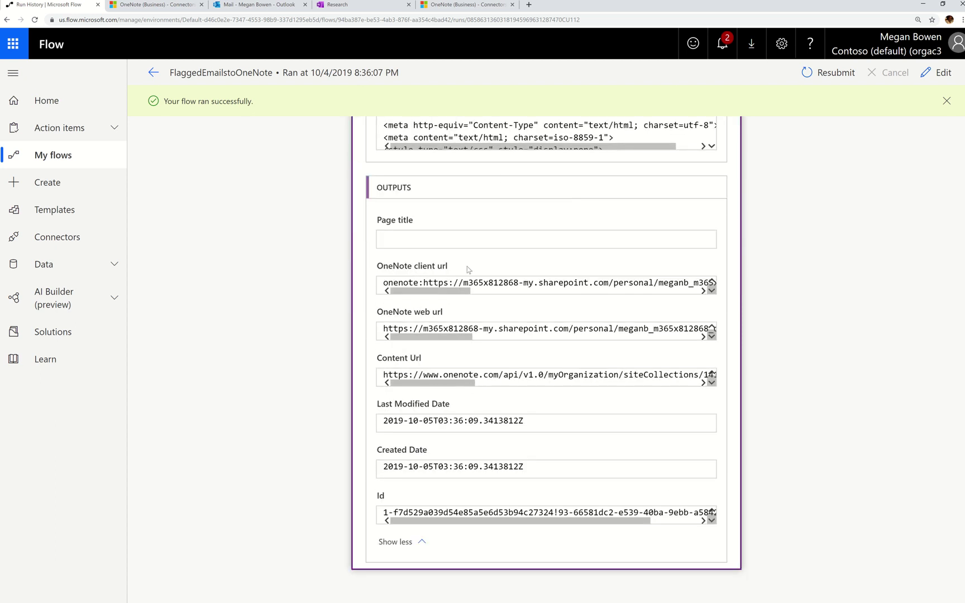
{"action": "left_click", "coordinate": [416, 234]}
Switch to the Research notebook in OneNote and open the Untitled Page in the Research Notes section
{"action": "left_click", "coordinate": [346, 8]}
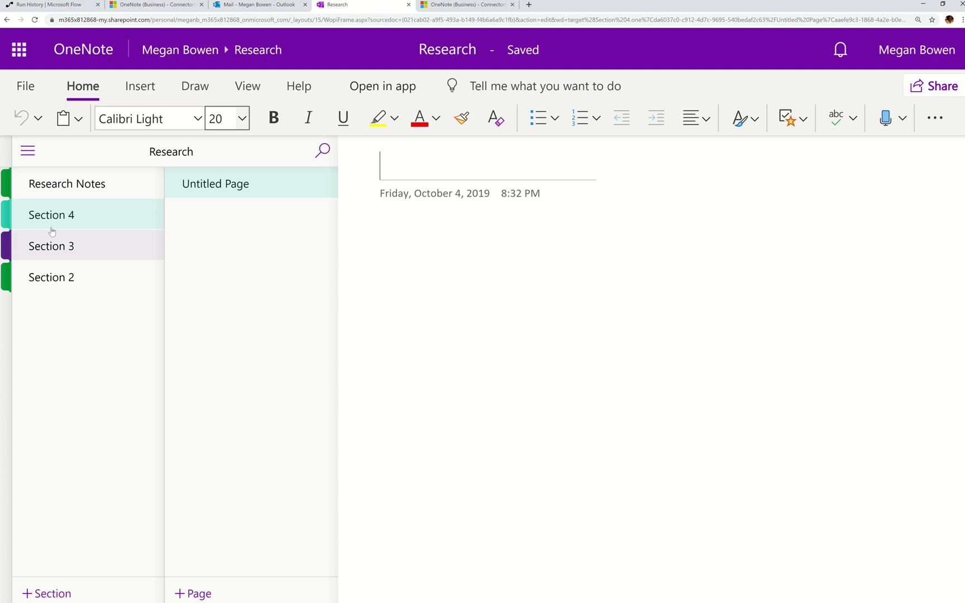
{"action": "left_click", "coordinate": [72, 185]}
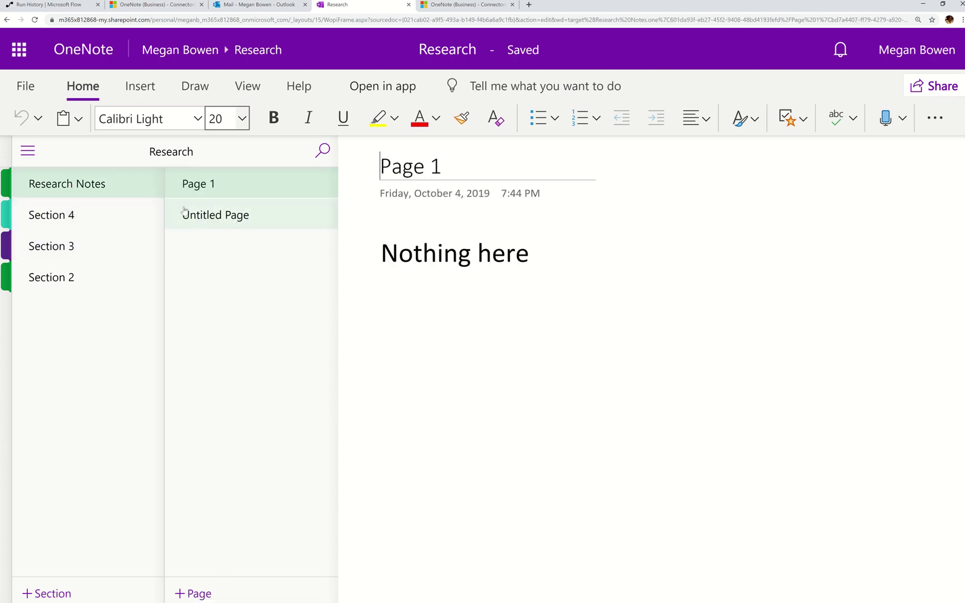
{"action": "left_click", "coordinate": [275, 227]}
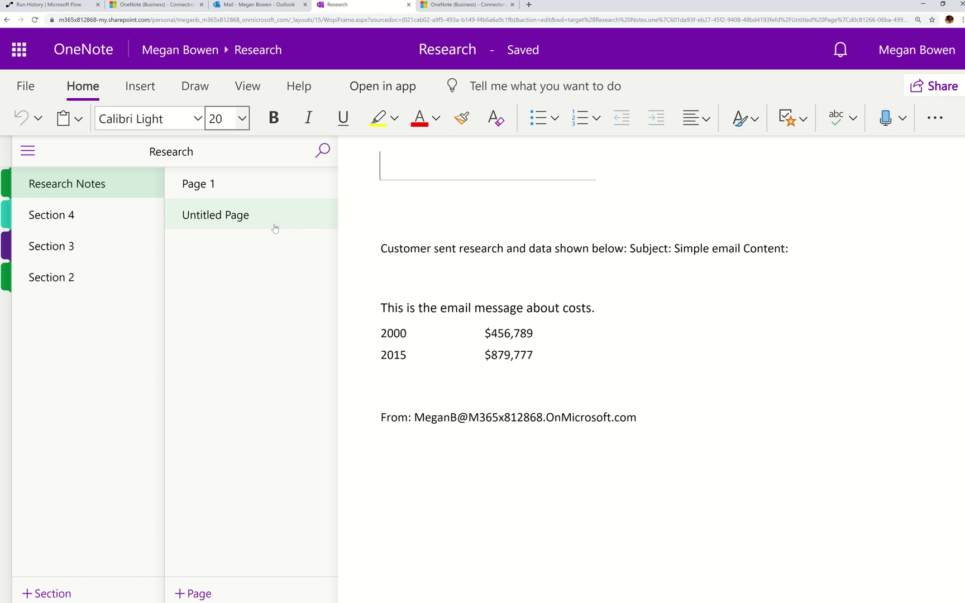
Title the untitled page in the Research Notes section with the sender's first name in possessive form followed by "email"
{"action": "type", "text": "Meg"}
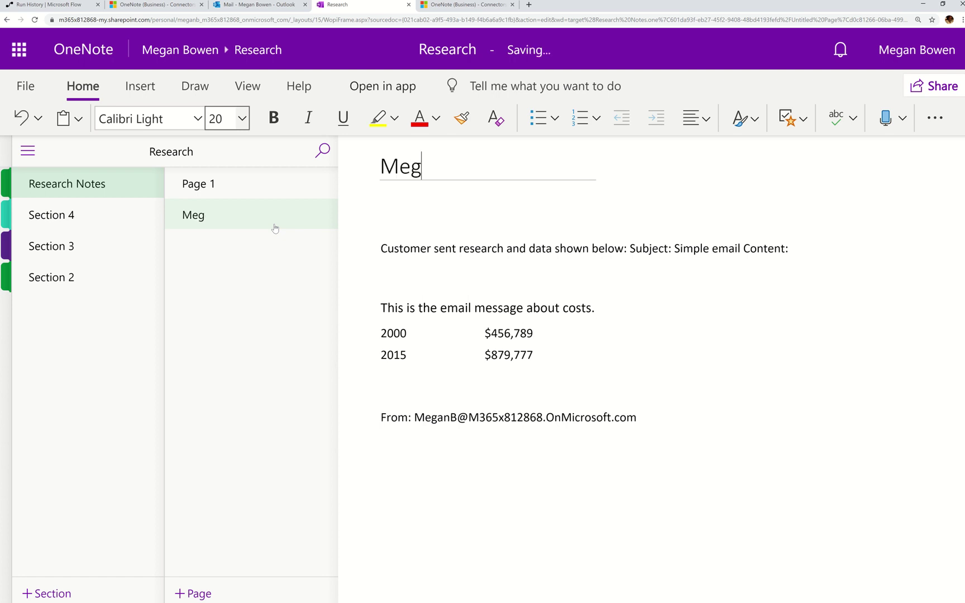
{"action": "type", "text": "an's email"}
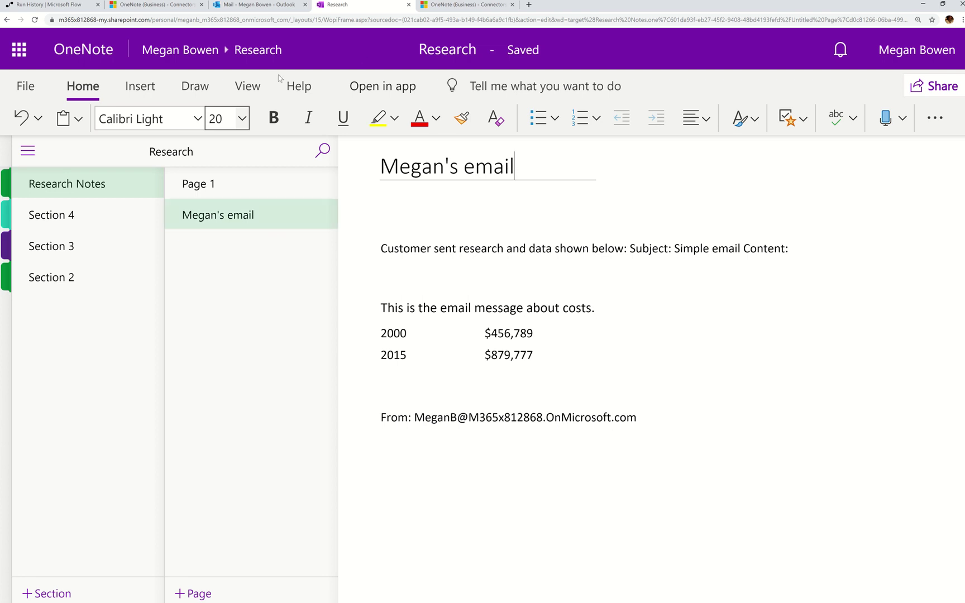
Switch to the OneNote (Business) connector documentation and review its Known Issues and Limitations and the Connector Reference list
{"action": "left_click", "coordinate": [440, 7]}
{"action": "scroll", "coordinate": [468, 478], "scroll_direction": "down", "scroll_amount": 2}
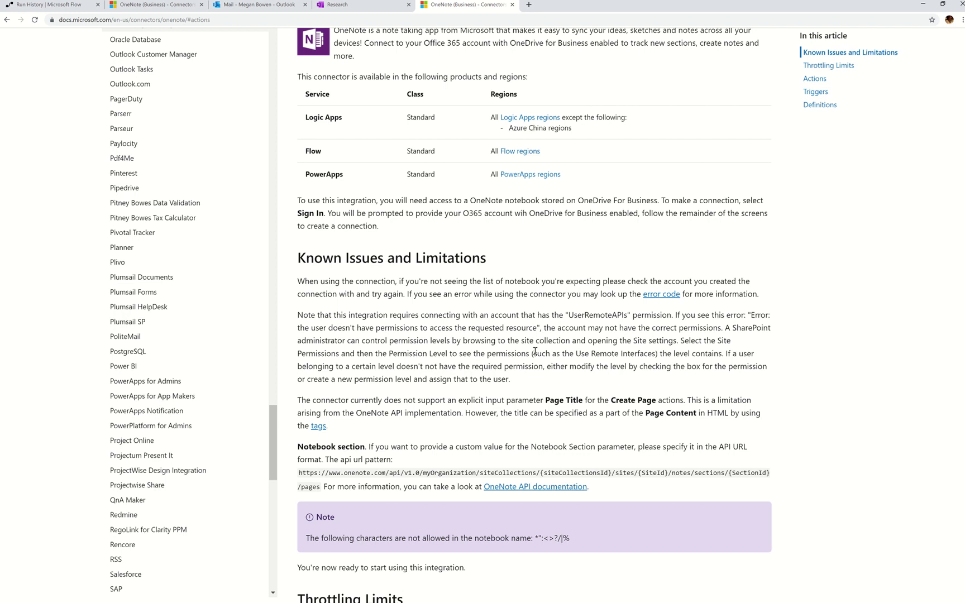
{"action": "scroll", "coordinate": [415, 429], "scroll_direction": "up", "scroll_amount": 2}
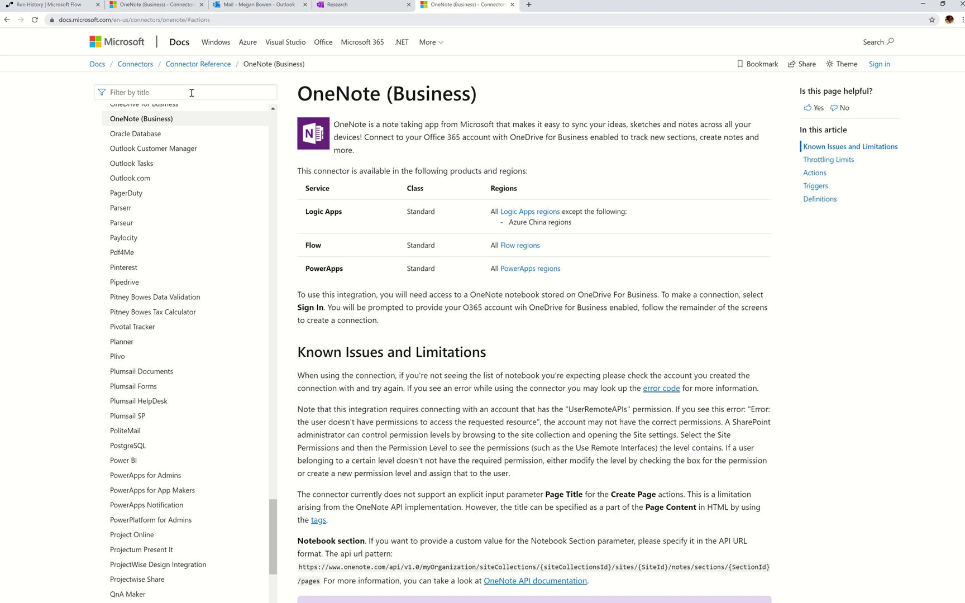
{"action": "scroll", "coordinate": [194, 235], "scroll_direction": "up", "scroll_amount": 20}
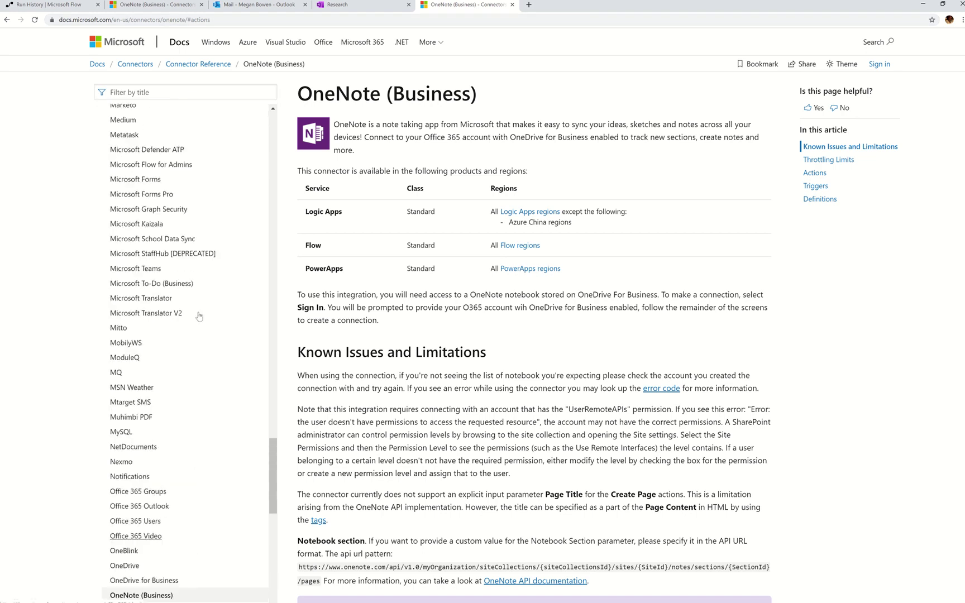
{"action": "left_click_drag", "start_coordinate": [280, 405], "coordinate": [295, 132]}
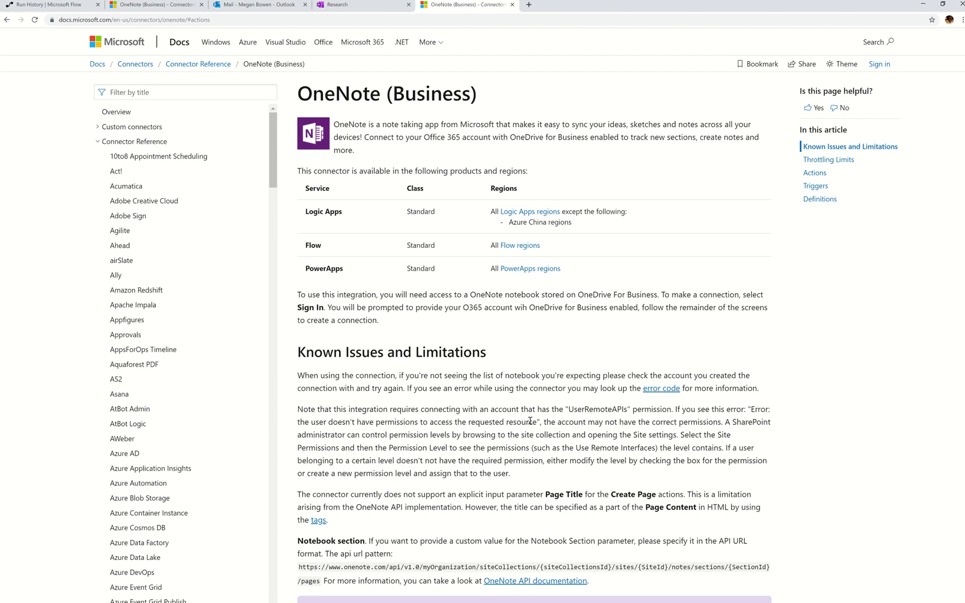
Examine the connector's Actions list at a larger zoom and open the parameters of Create page in a section
{"action": "left_click", "coordinate": [808, 174]}
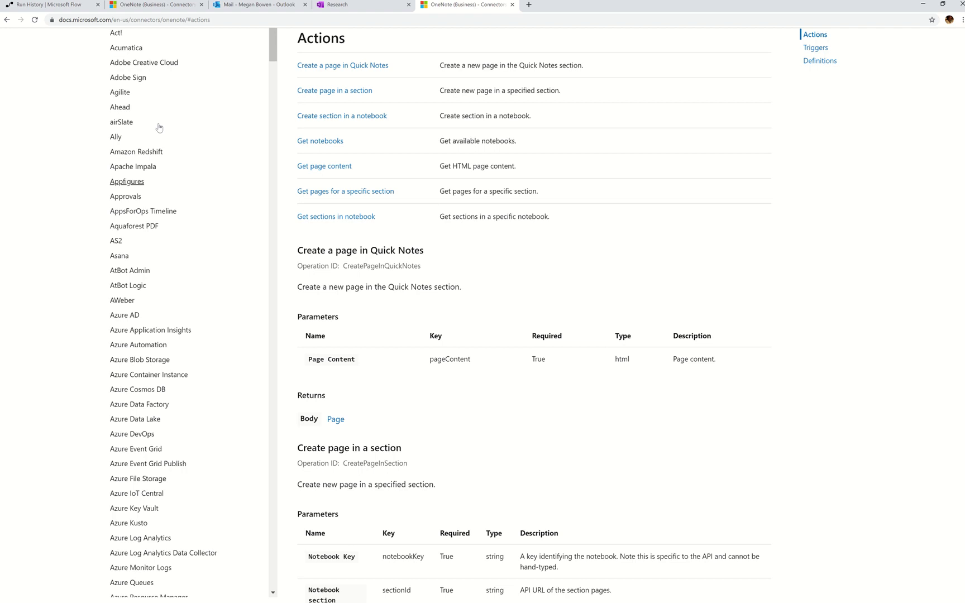
{"action": "key", "text": "ctrl+plus"}
{"action": "key", "text": "ctrl+plus"}
{"action": "key", "text": "ctrl+plus"}
{"action": "key", "text": "ctrl+plus"}
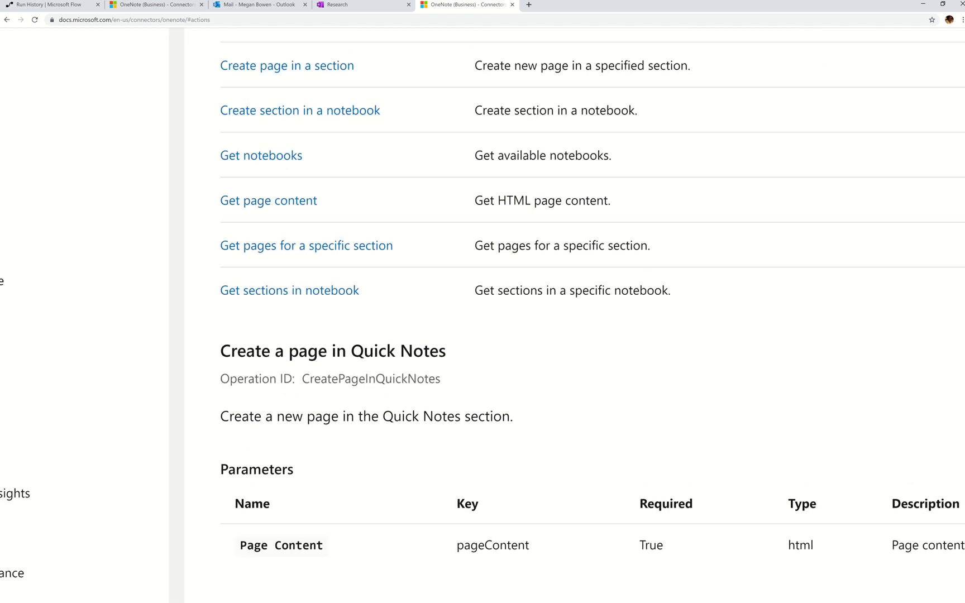
{"action": "scroll", "coordinate": [483, 316], "scroll_direction": "down", "scroll_amount": 1}
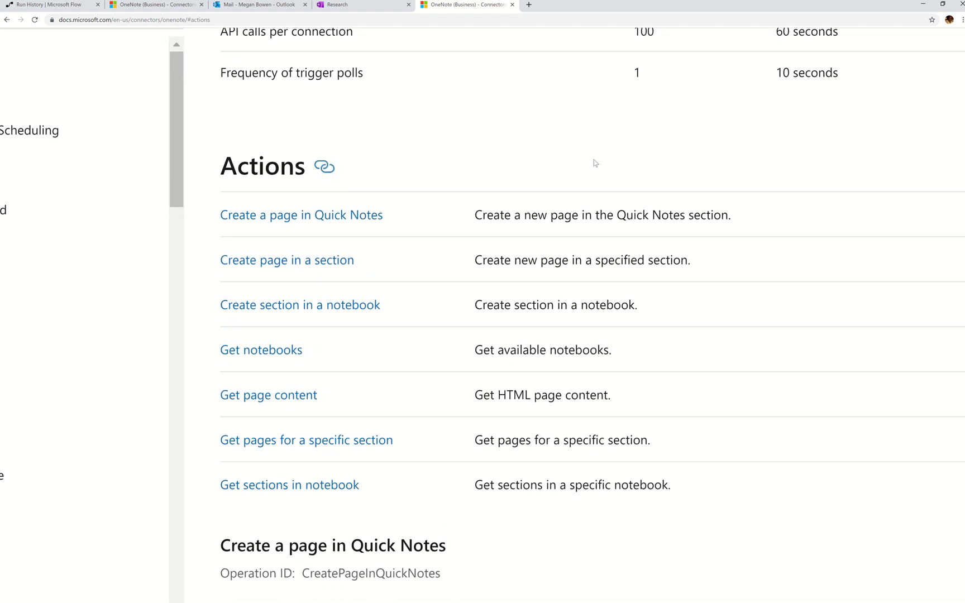
{"action": "left_click", "coordinate": [308, 262]}
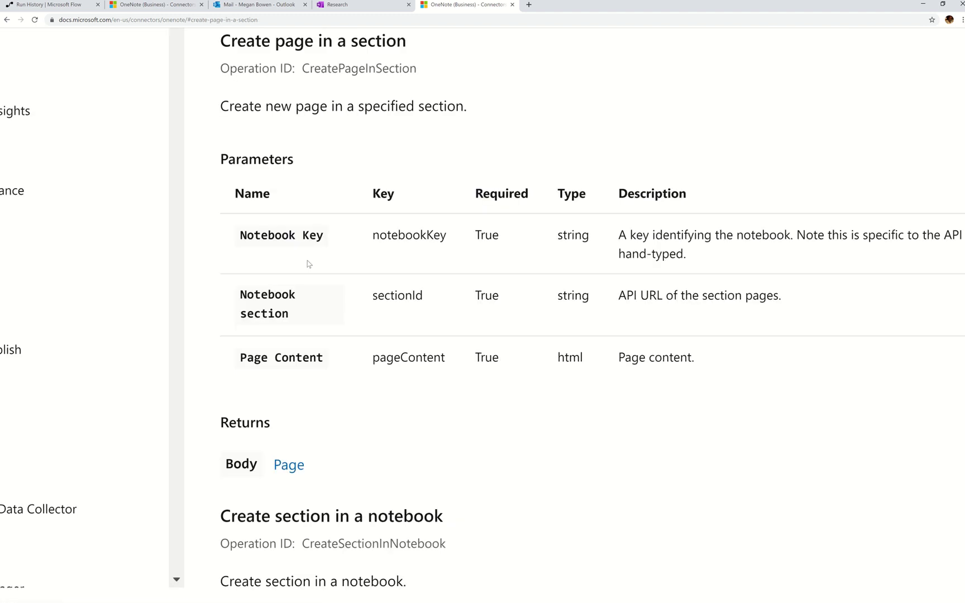
Leave the FlaggedEmailstoOneNote run details in Flow and return to the Research notebook in OneNote
{"action": "left_click", "coordinate": [51, 7]}
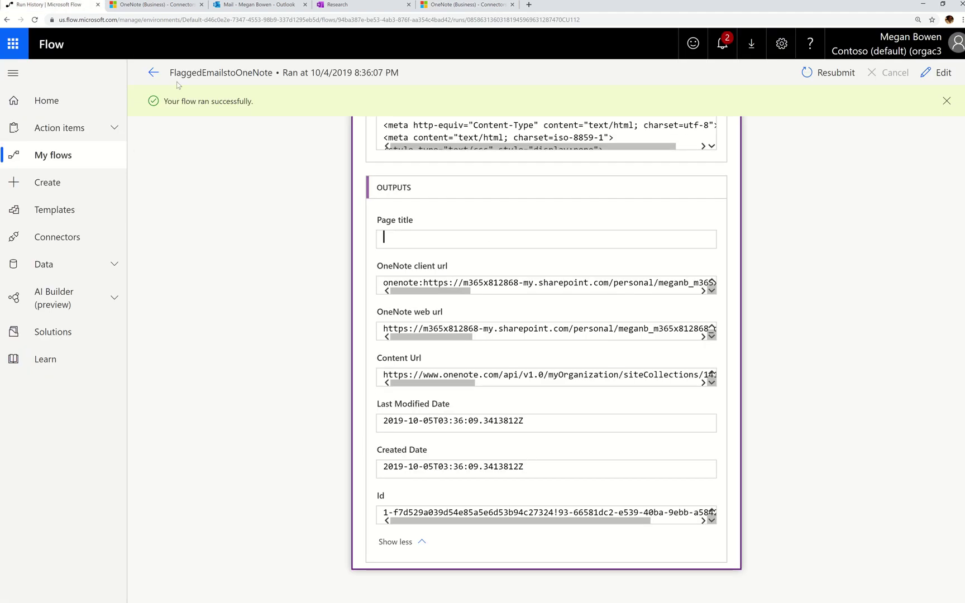
{"action": "left_click", "coordinate": [154, 73]}
{"action": "left_click", "coordinate": [341, 4]}
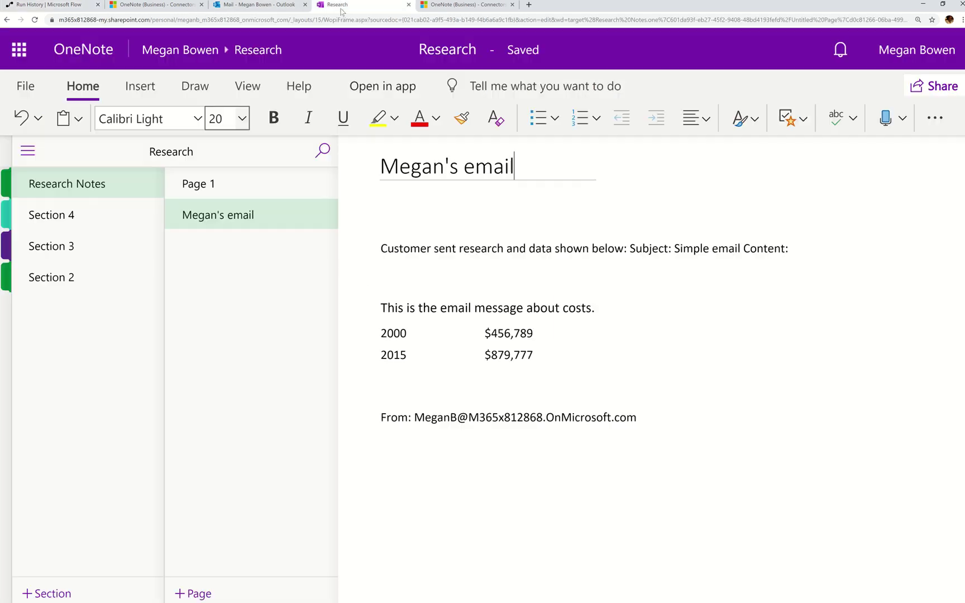